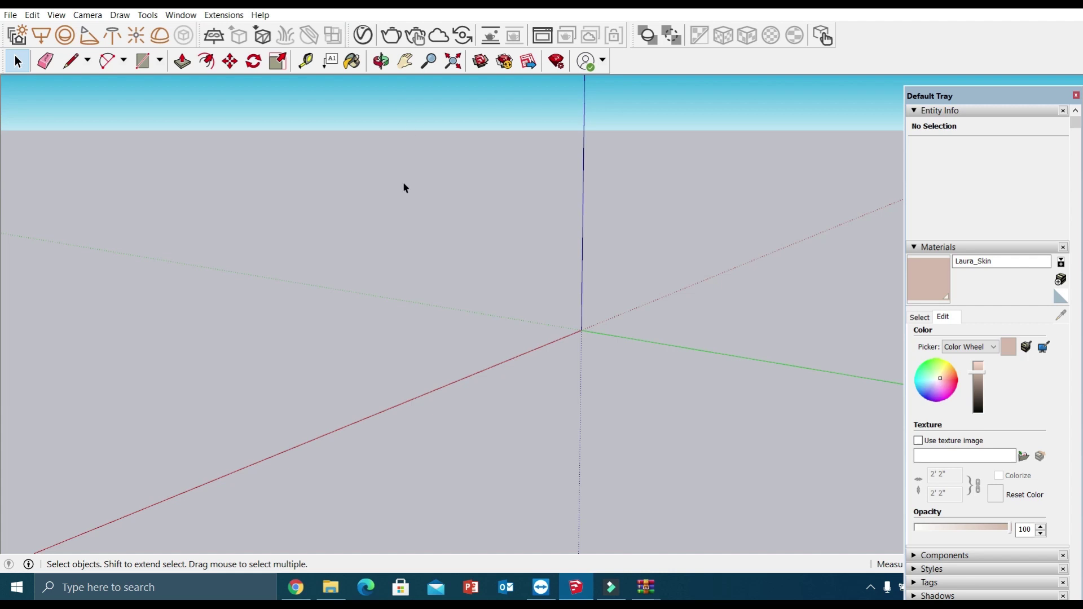
# Open the V-Ray Asset Editor from its toolbar icon.
pyautogui.click(360, 34)
pyautogui.click(360, 34)
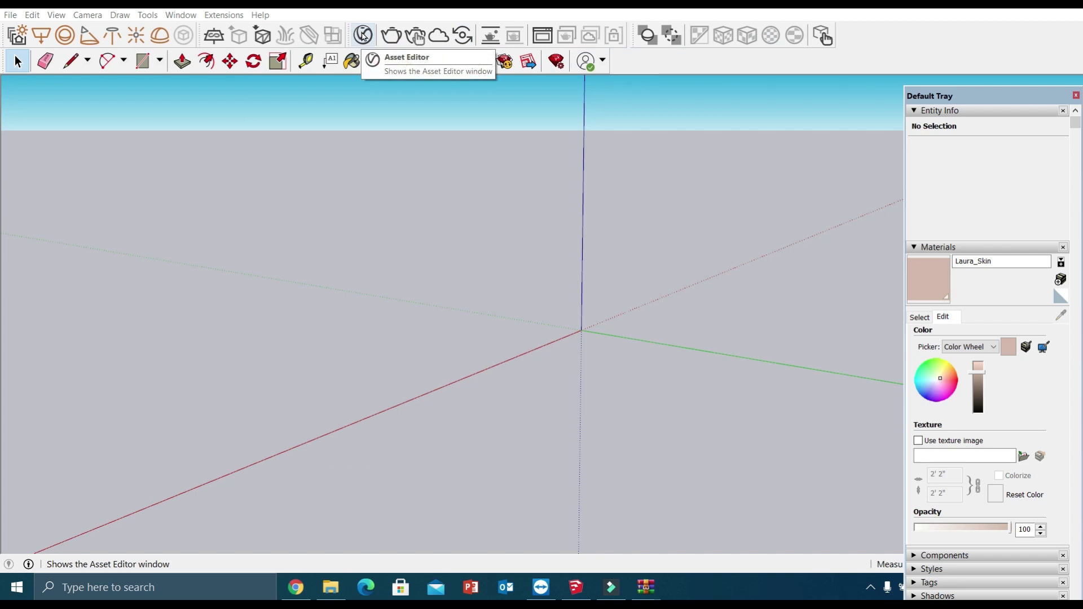
pyautogui.click(364, 35)
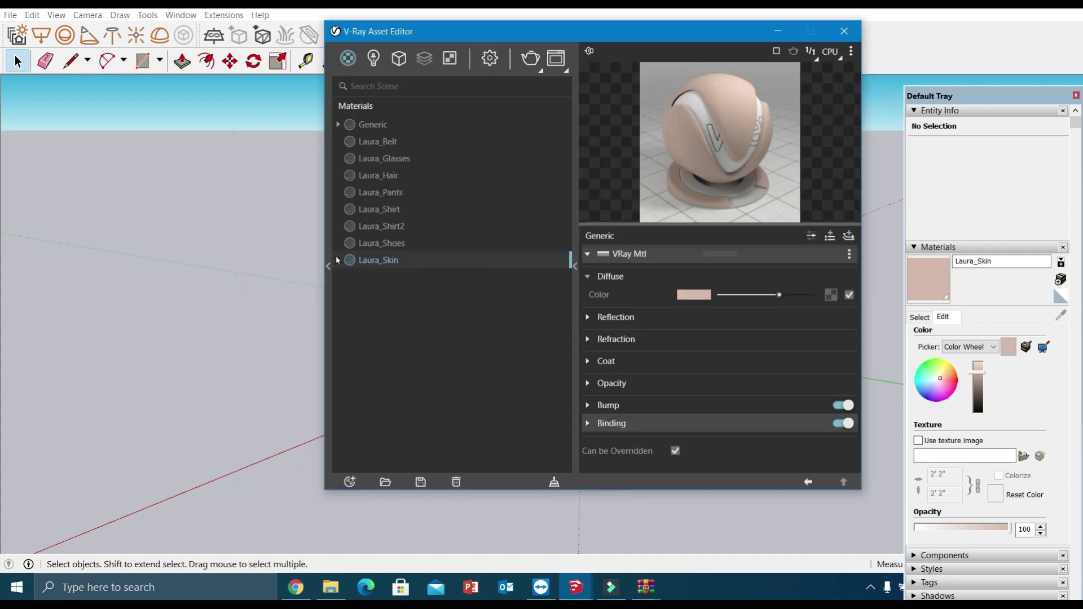
# Expand the material library panel and start downloading the standard V-Ray material library.
pyautogui.click(327, 268)
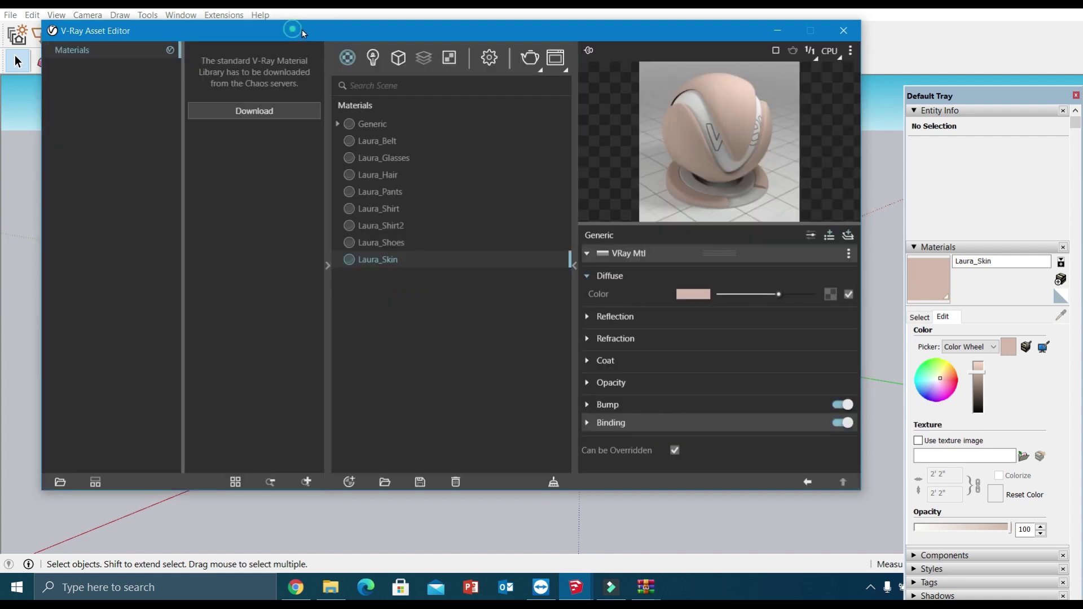
pyautogui.moveTo(293, 34); pyautogui.dragTo(315, 33)
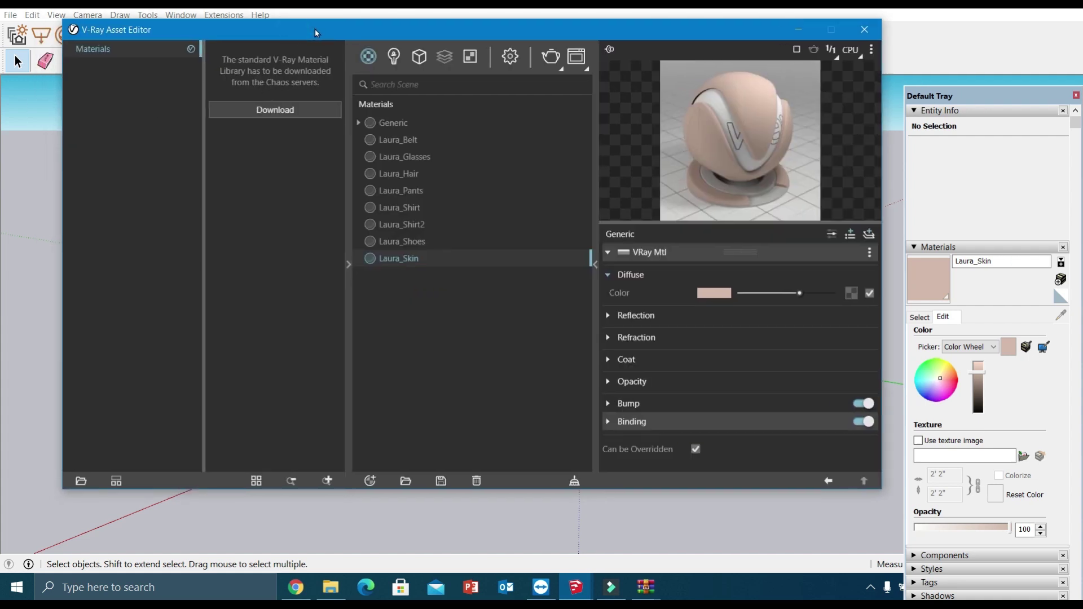
pyautogui.click(276, 108)
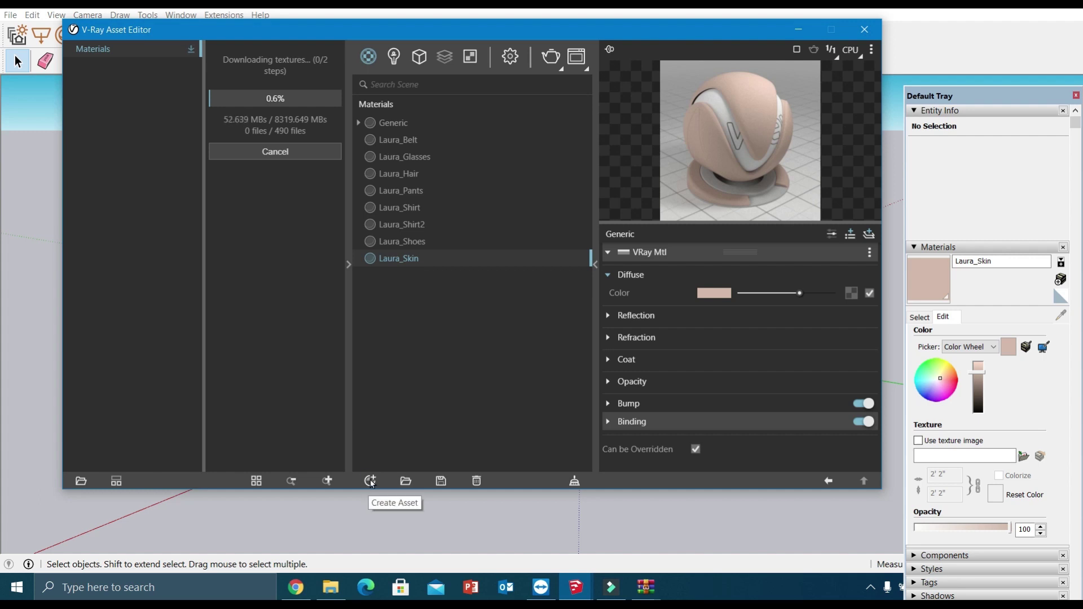
# Create a Generic V-Ray material and rename it from Generic#1 to 'metal 1'.
pyautogui.click(370, 481)
pyautogui.moveTo(395, 462)
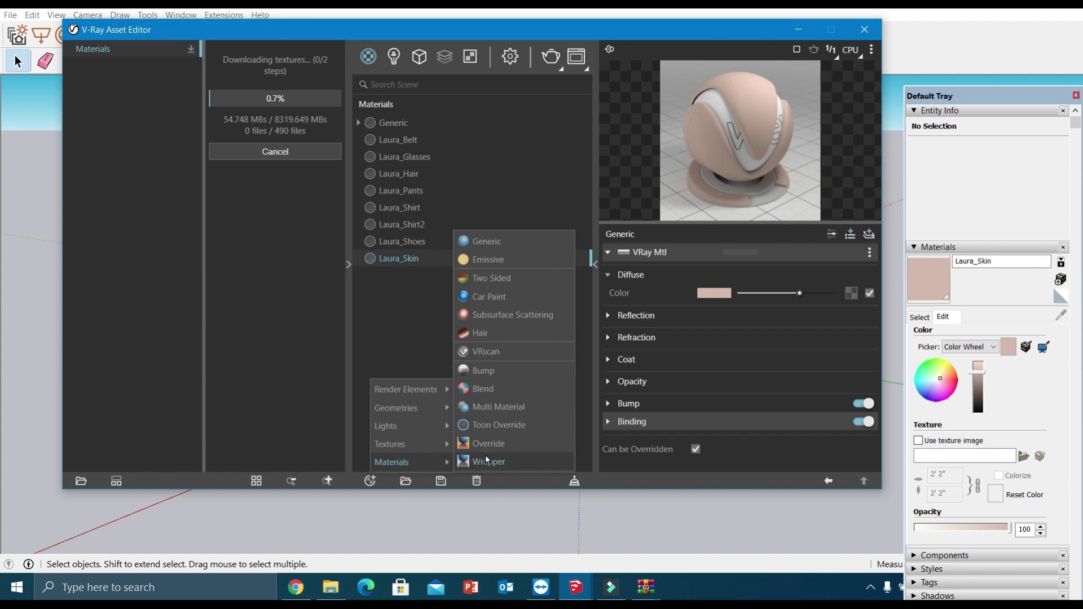
pyautogui.click(491, 240)
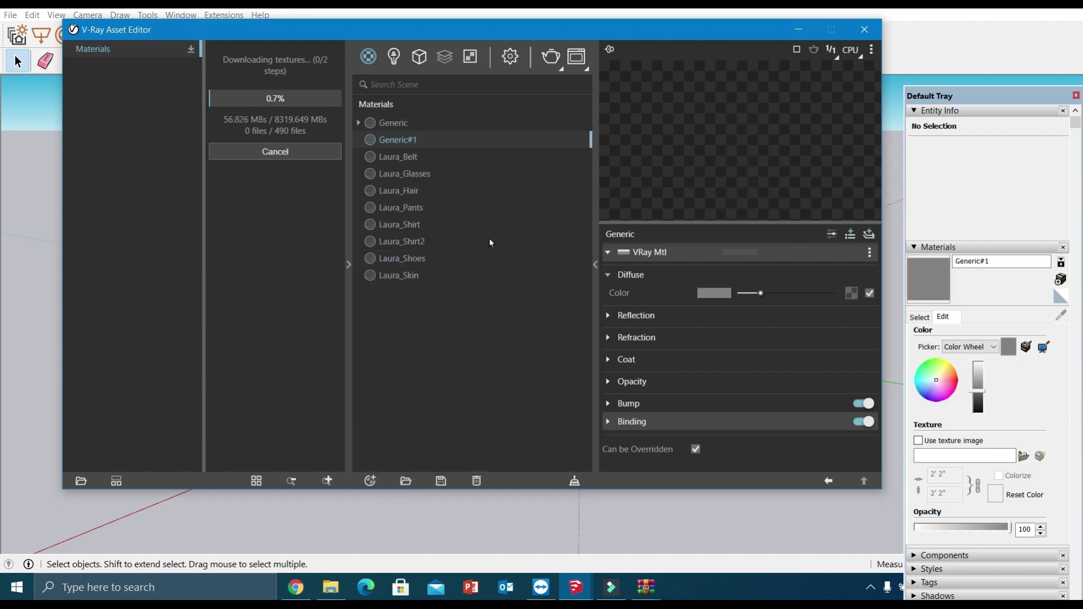
pyautogui.doubleClick(406, 140)
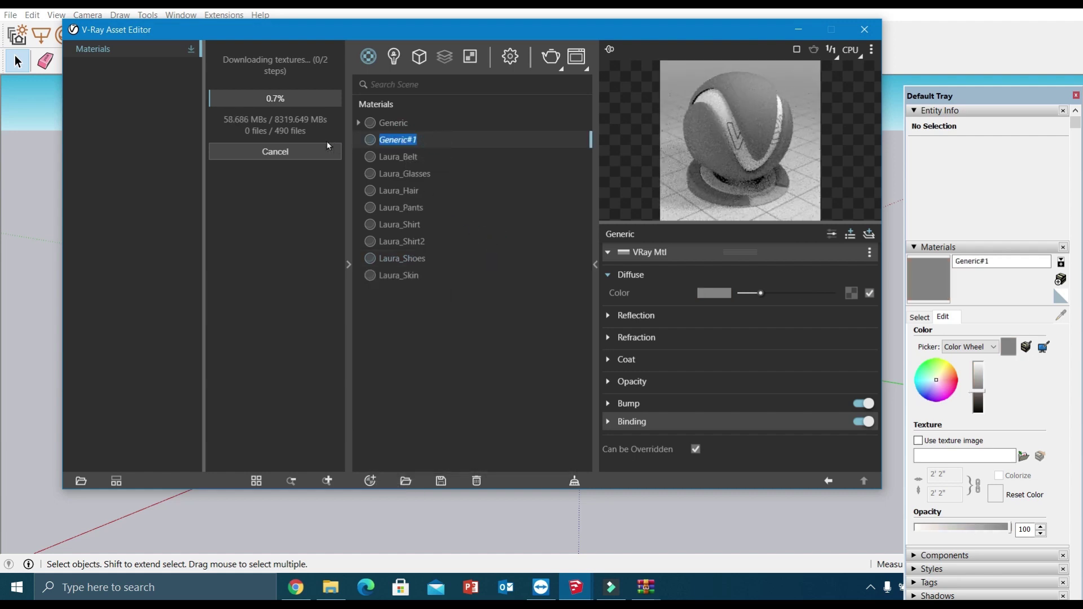
pyautogui.write('meta')
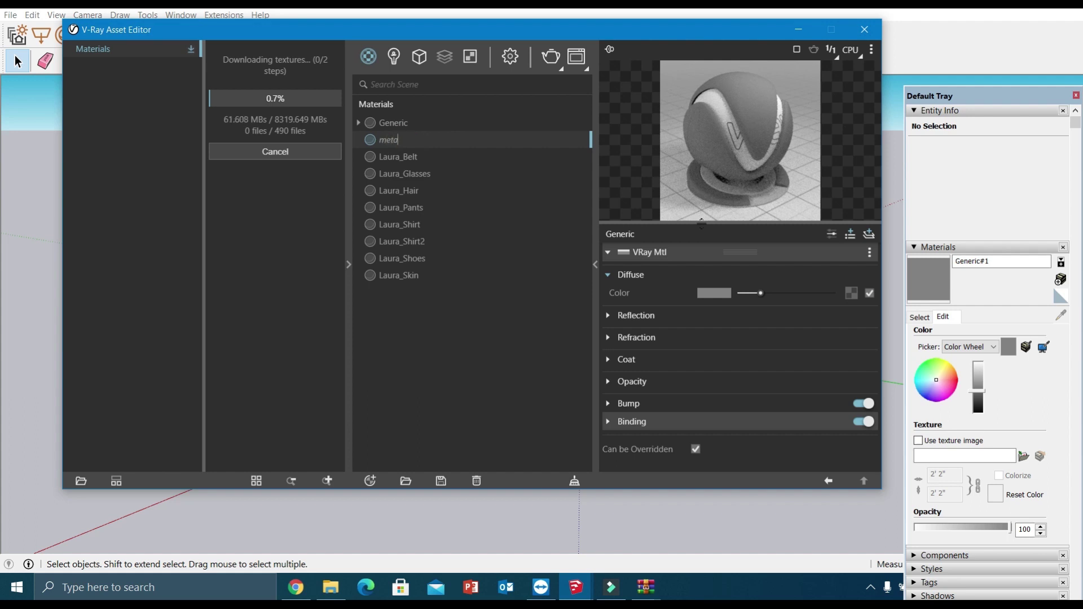
pyautogui.write('l 1')
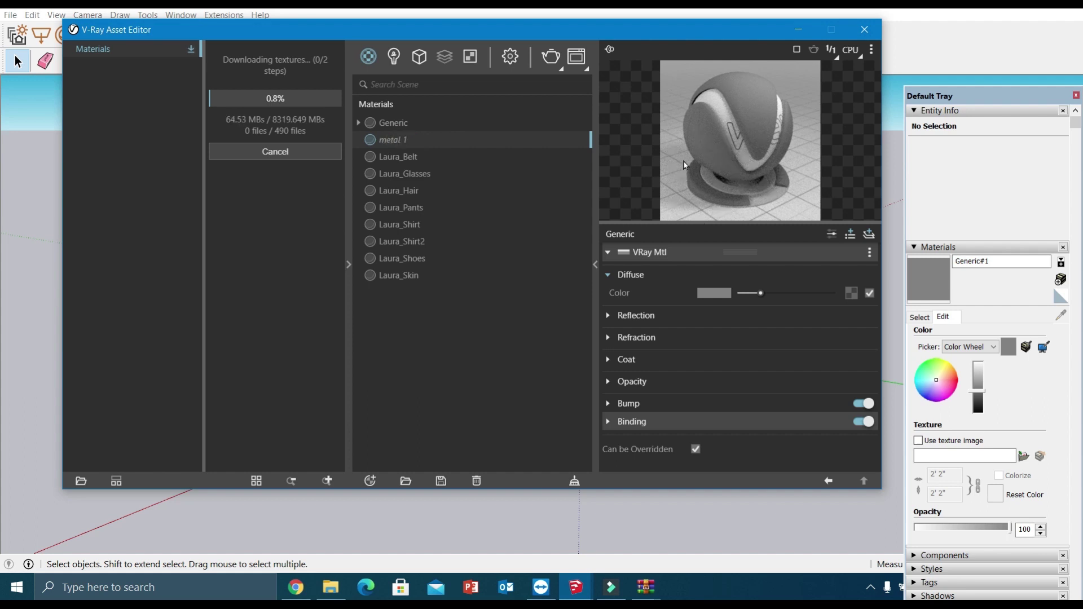
pyautogui.press('Return')
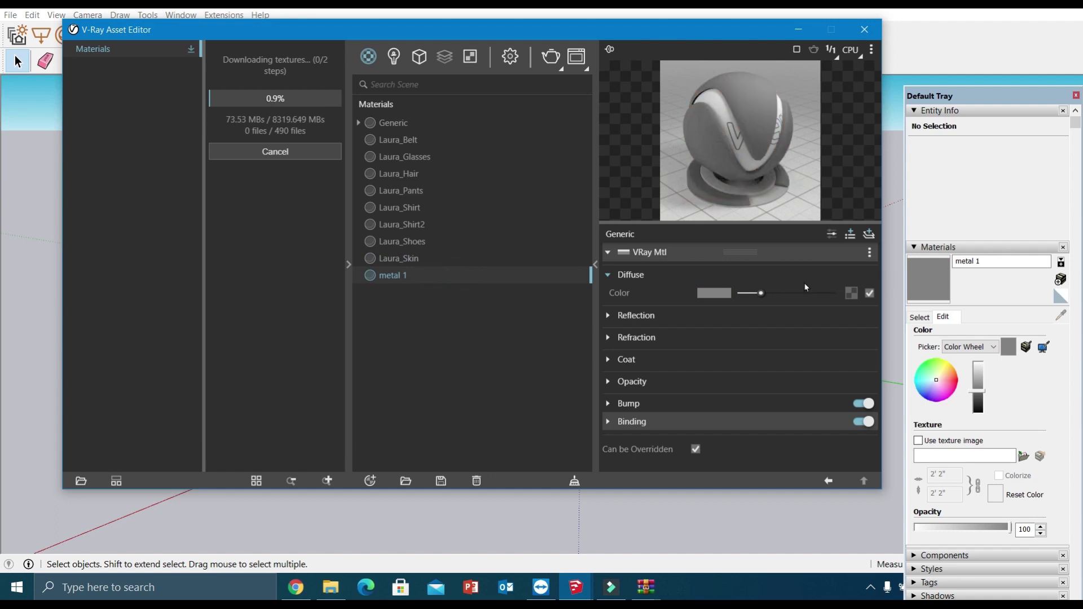
# Load MetalPlates008_4K_Color.jpg as a bitmap in metal 1's Diffuse slot.
pyautogui.click(851, 295)
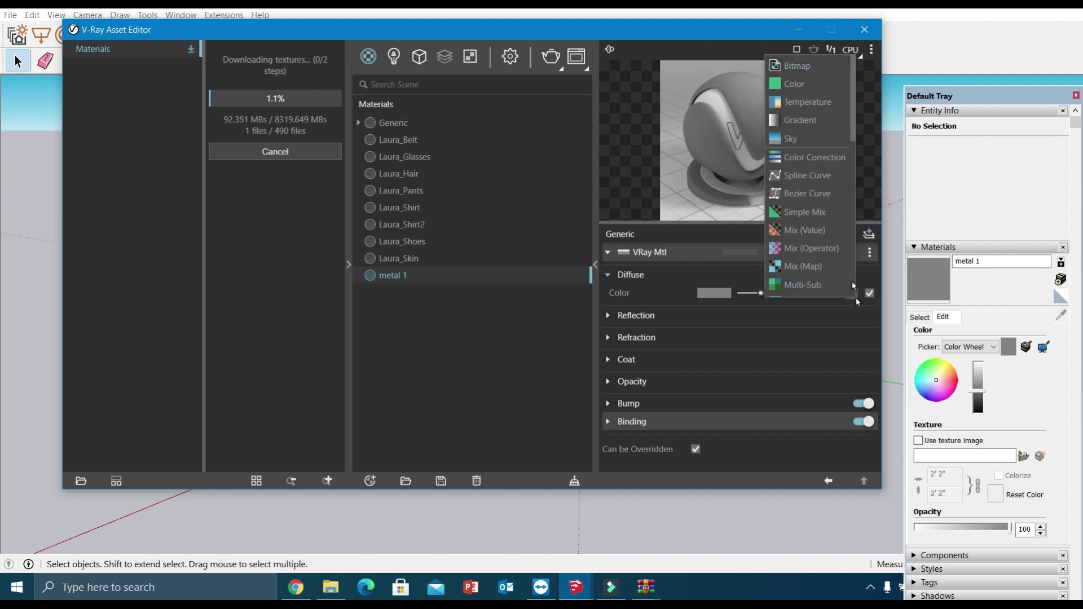
pyautogui.click(769, 89)
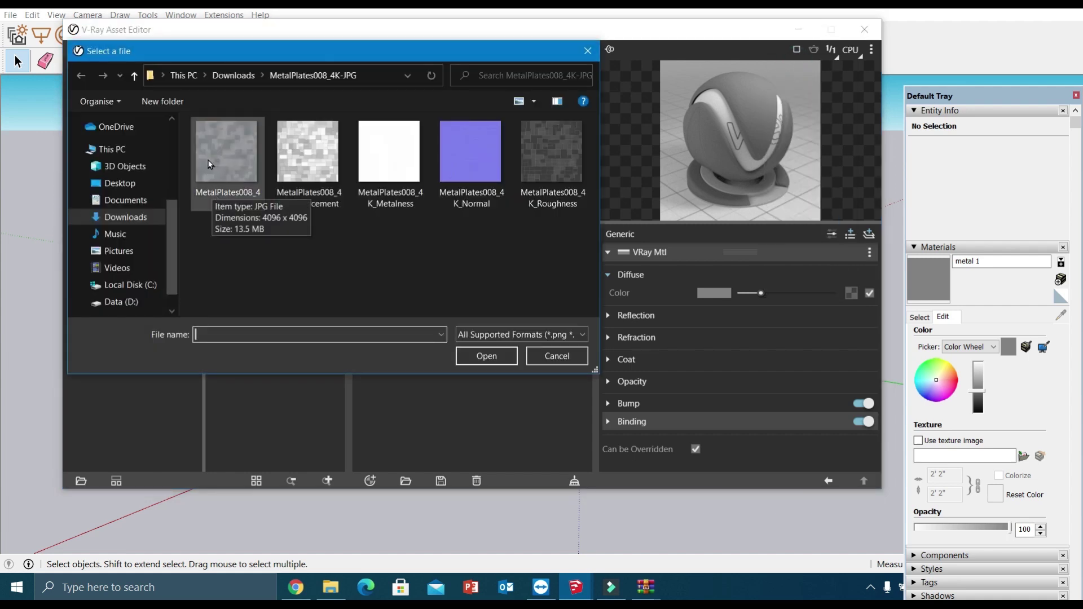
pyautogui.click(231, 169)
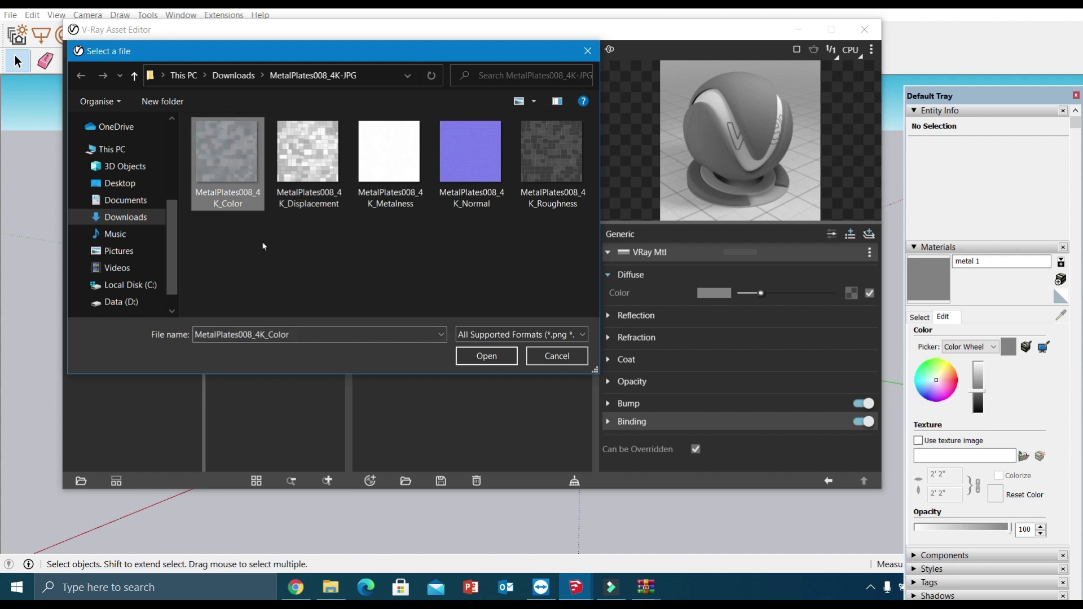
pyautogui.click(488, 358)
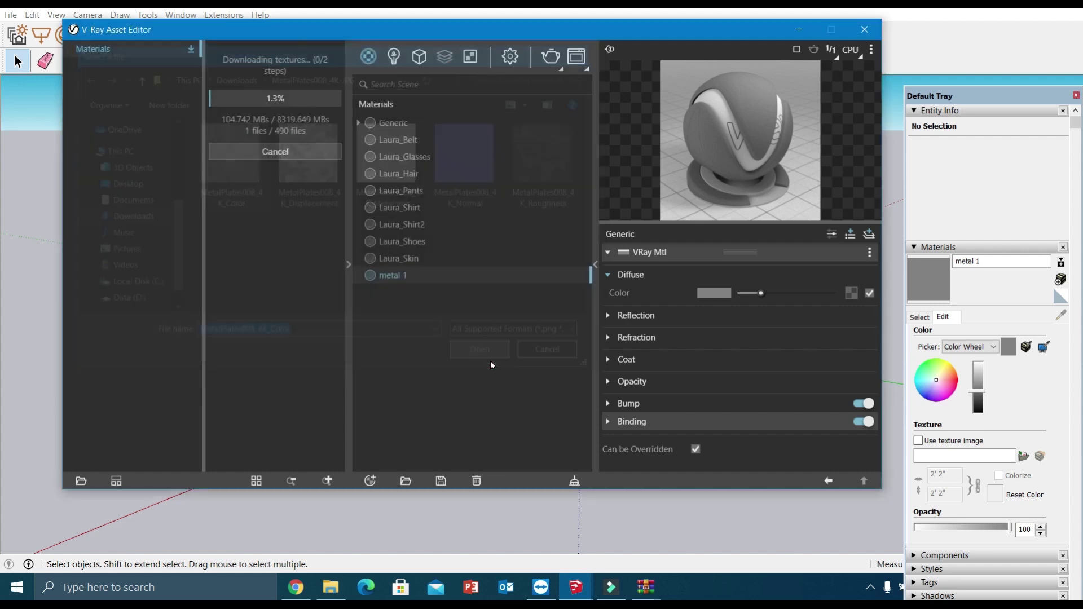
pyautogui.click(349, 265)
pyautogui.click(827, 480)
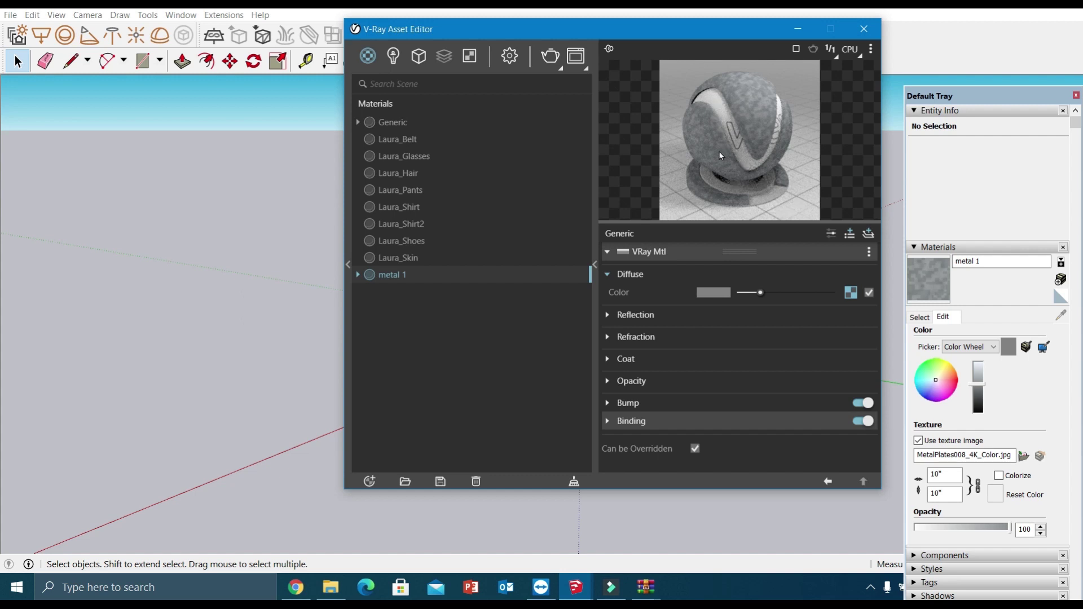
# Map the MetalPlates008_4K_Metalness bitmap onto Metalness with Rendering Space (Linear) color space.
pyautogui.click(608, 315)
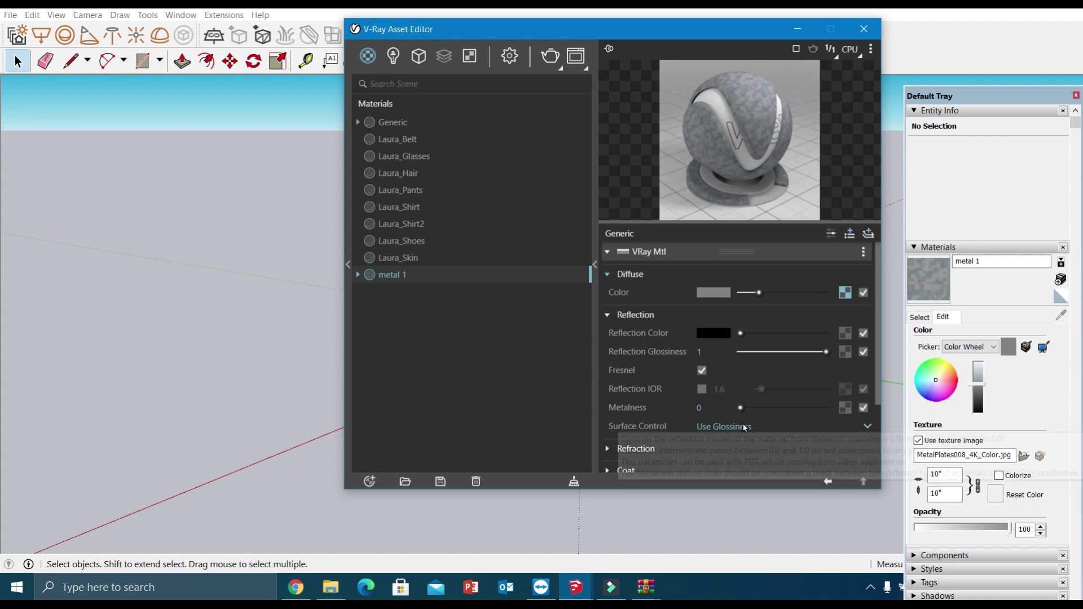
pyautogui.click(845, 408)
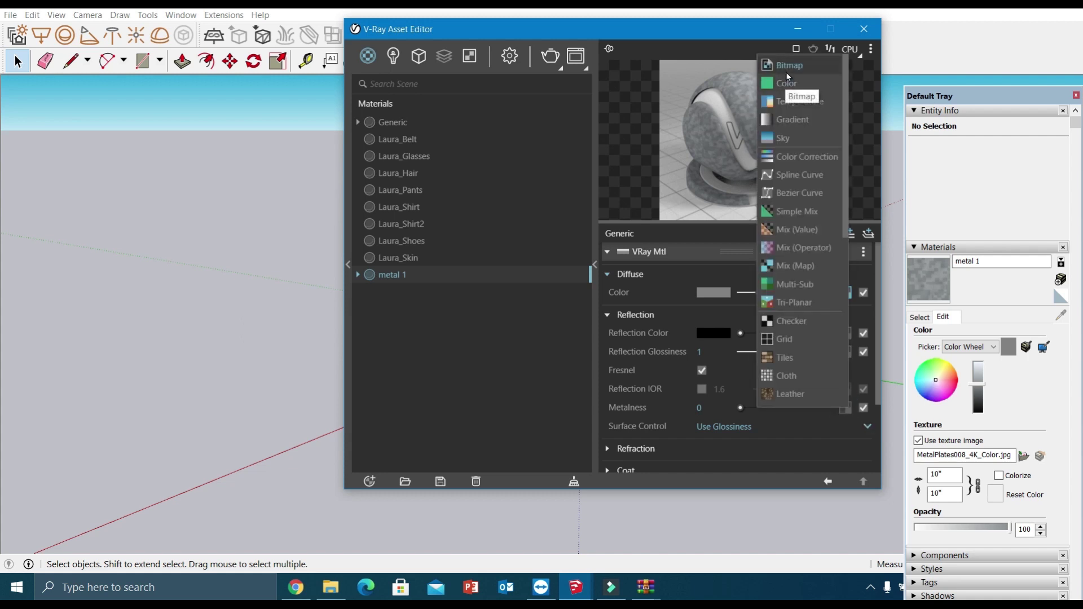
pyautogui.click(788, 76)
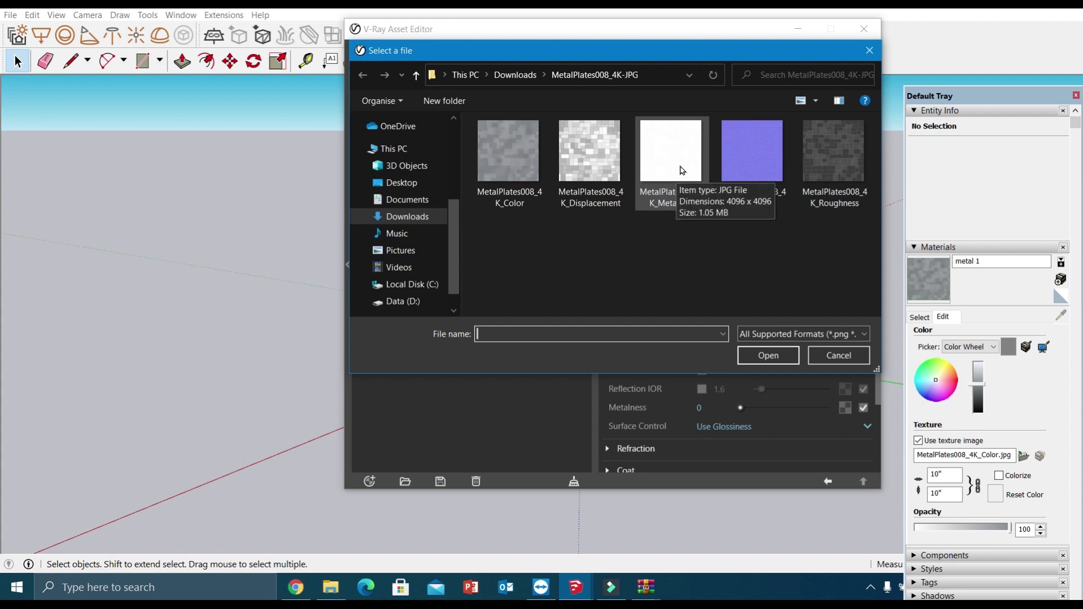
pyautogui.click(683, 170)
pyautogui.click(759, 354)
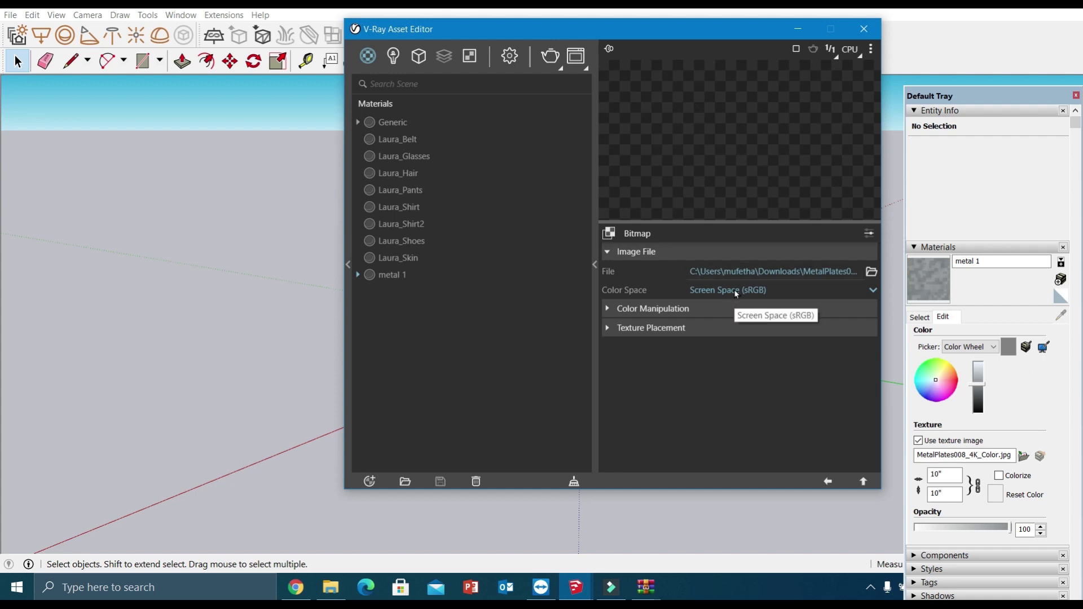
pyautogui.click(699, 290)
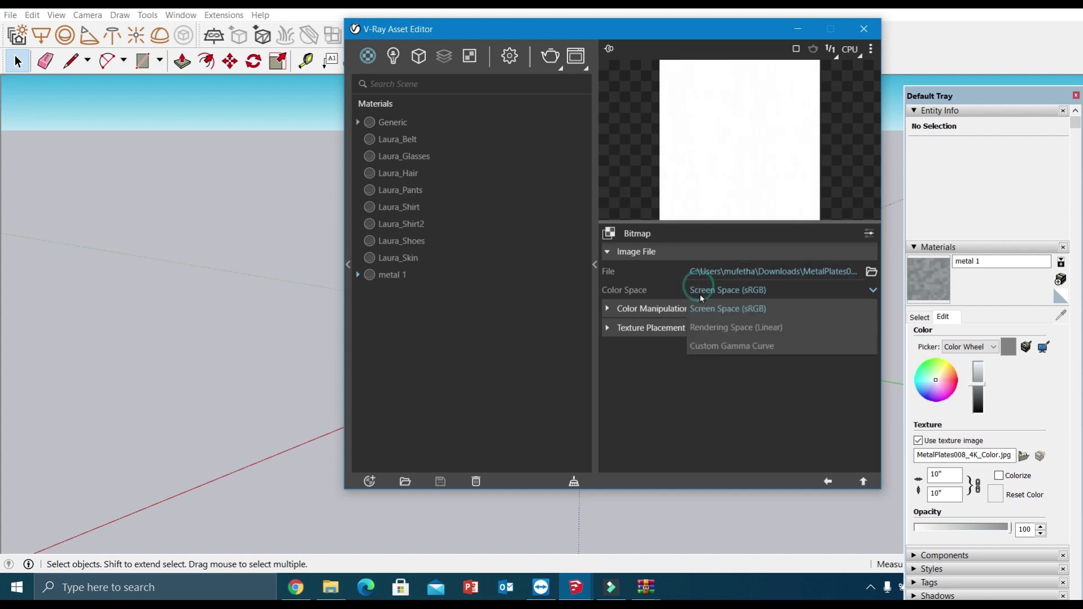
pyautogui.click(732, 327)
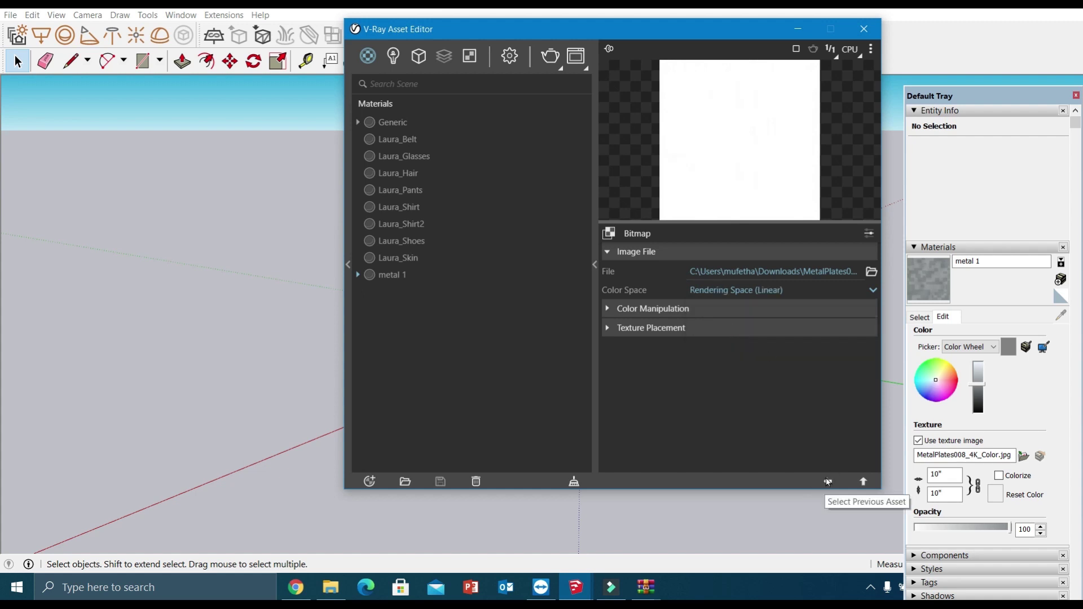
pyautogui.click(827, 481)
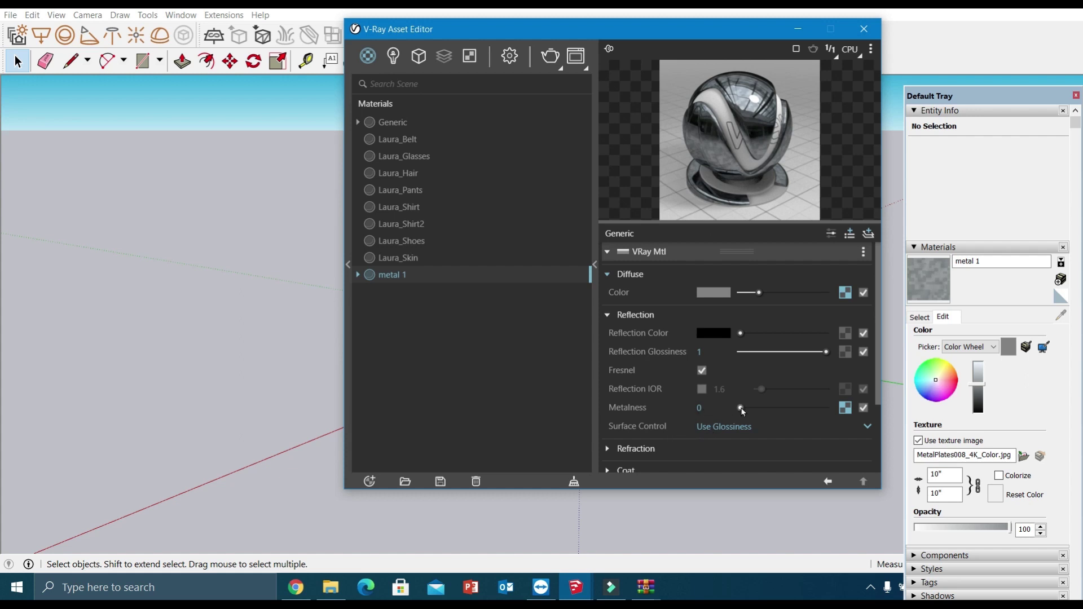
# Set Metalness to 1, switch Surface Control to Use Roughness, and choose a Bitmap for roughness.
pyautogui.moveTo(741, 409); pyautogui.dragTo(840, 404)
pyautogui.click(692, 424)
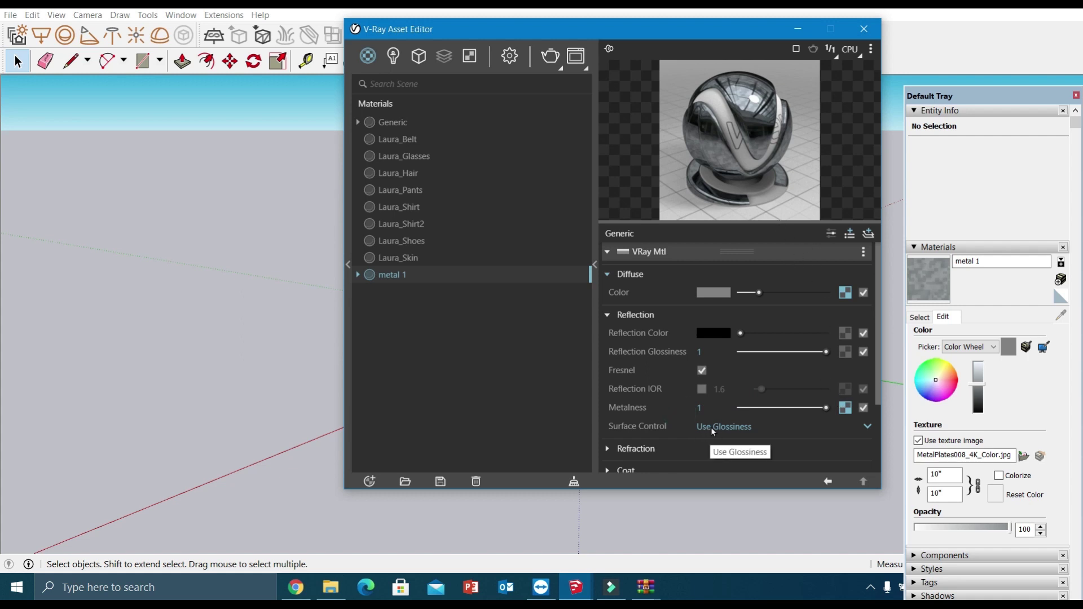
pyautogui.click(712, 429)
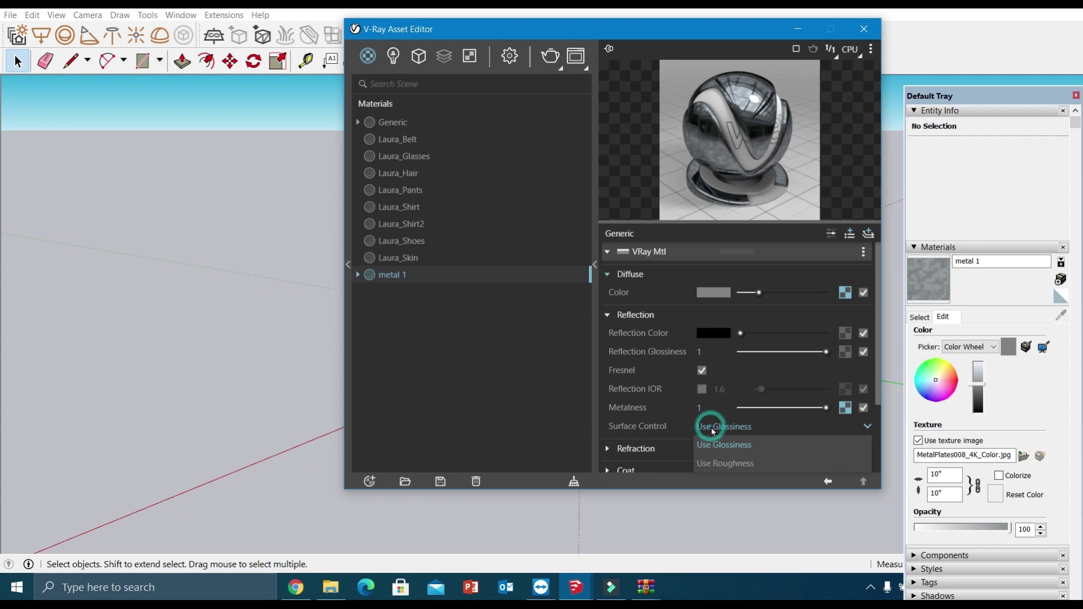
pyautogui.click(719, 463)
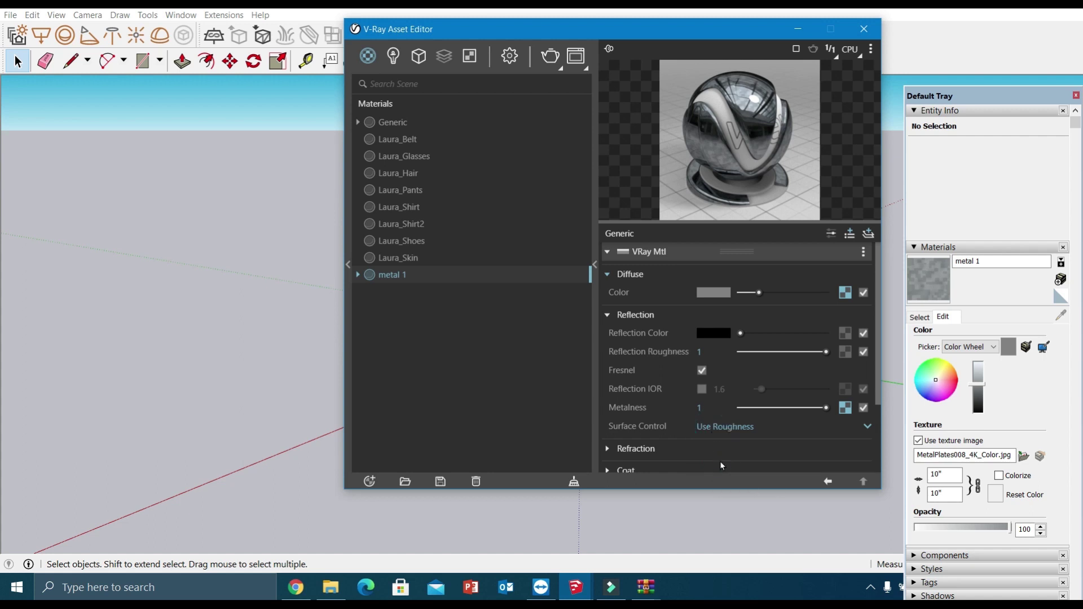
pyautogui.click(846, 357)
pyautogui.click(792, 68)
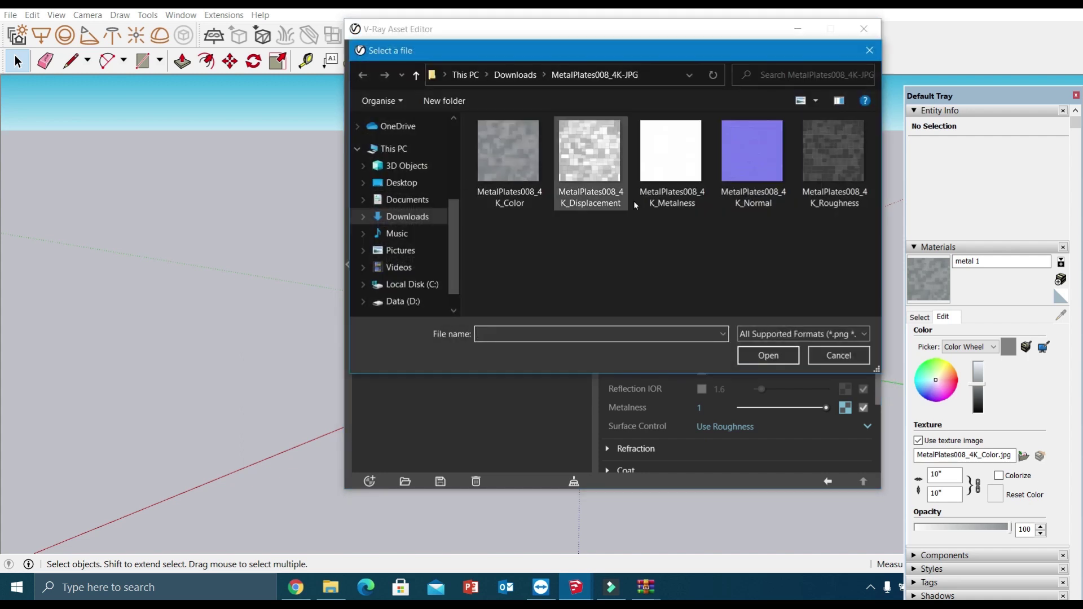
# Load MetalPlates008_4K_Roughness as the reflection roughness map in Rendering Space (Linear).
pyautogui.click(832, 150)
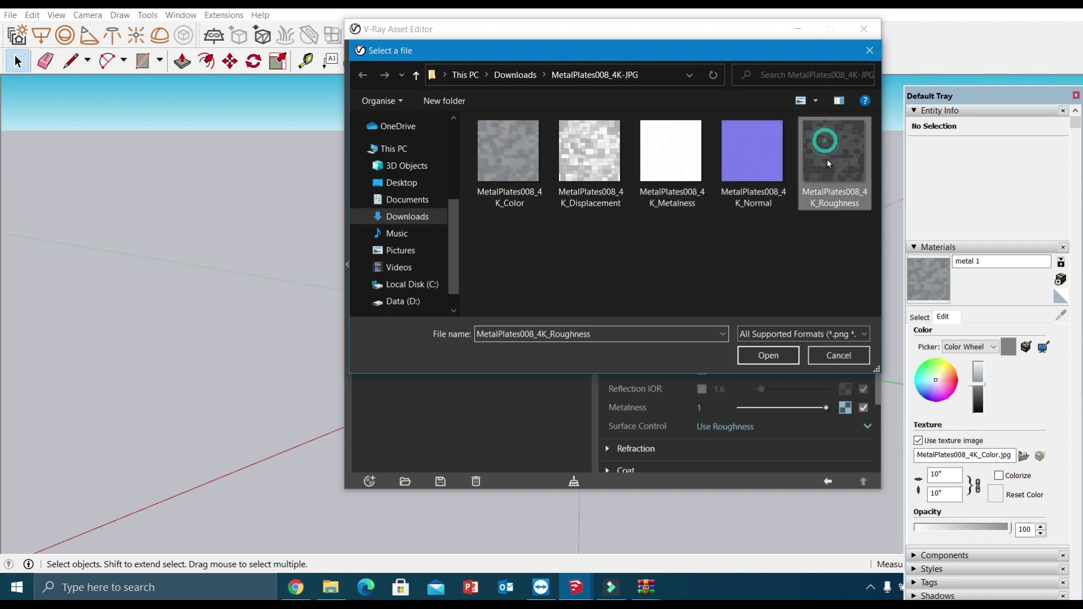
pyautogui.click(769, 355)
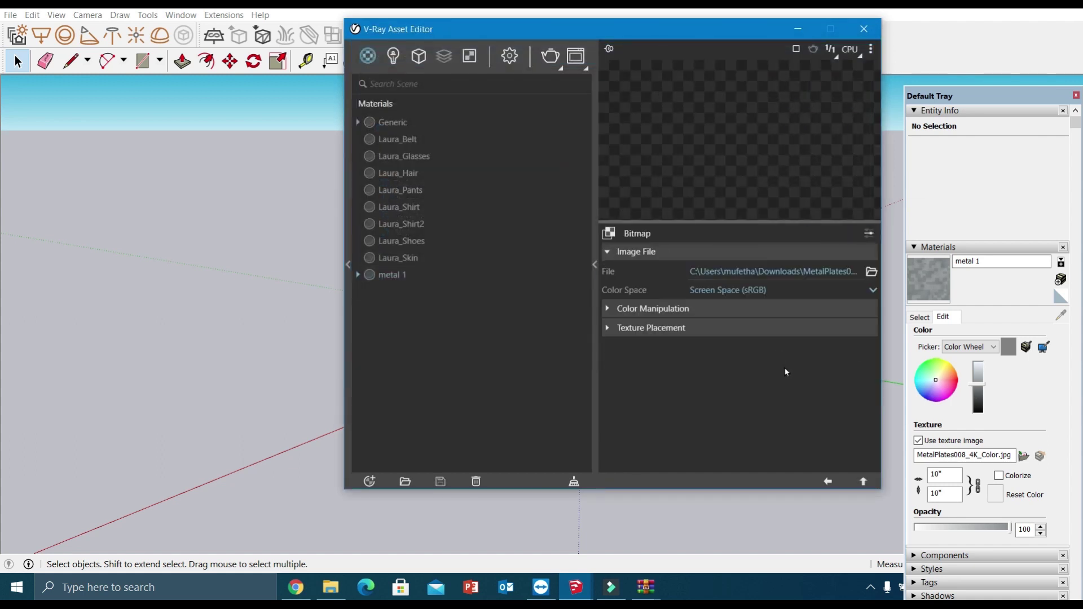
pyautogui.click(812, 290)
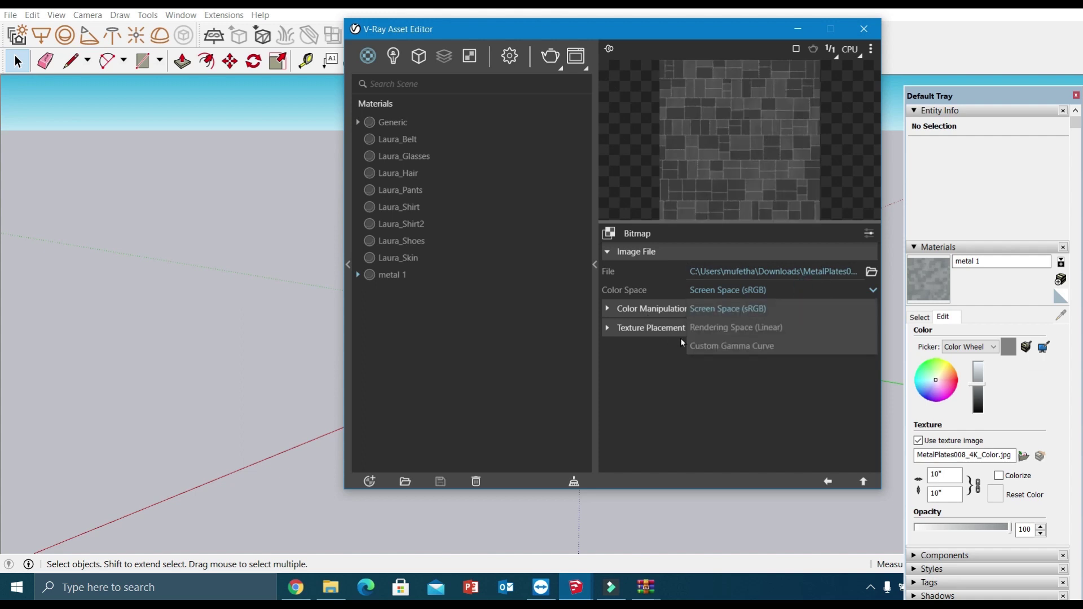
pyautogui.click(758, 327)
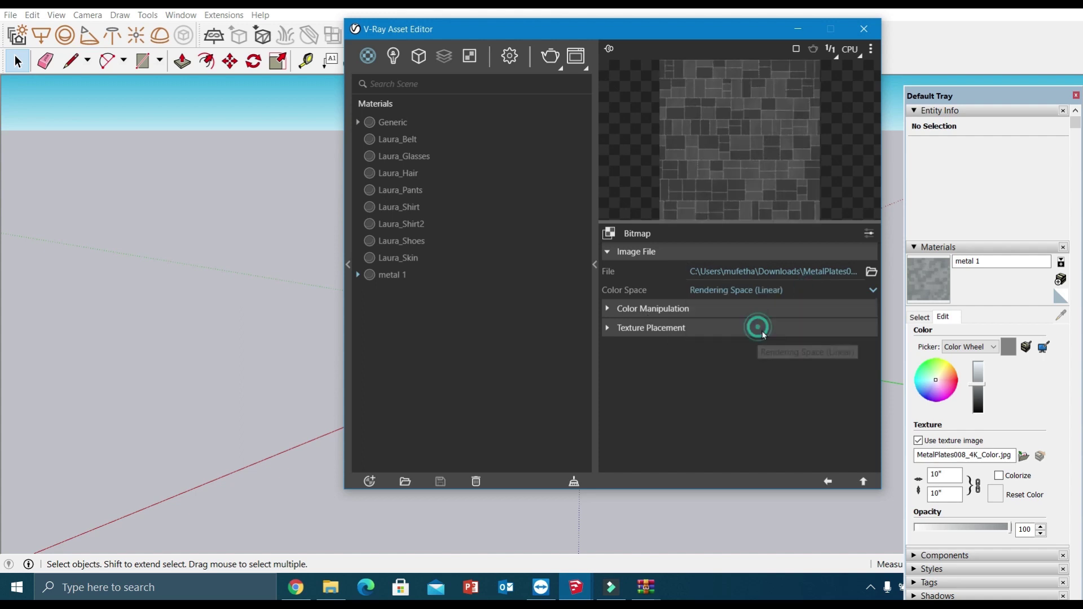
pyautogui.click(828, 481)
pyautogui.scroll(-3, 816, 402)
pyautogui.scroll(-1, 816, 402)
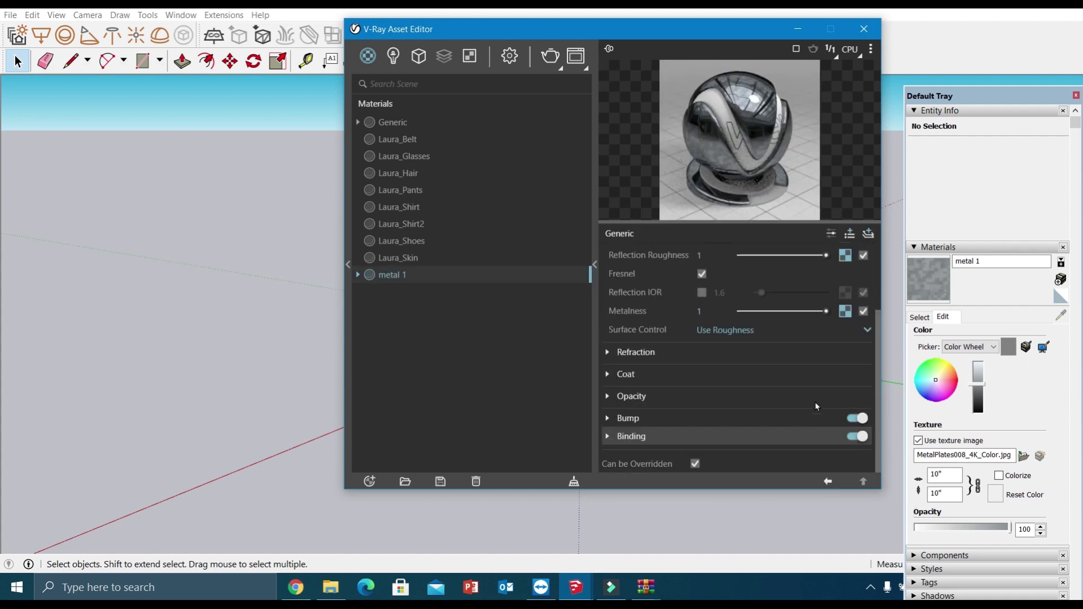
# Use the MetalPlates008_4K_Normal bitmap as the Bump map in Rendering Space (Linear).
pyautogui.click(631, 418)
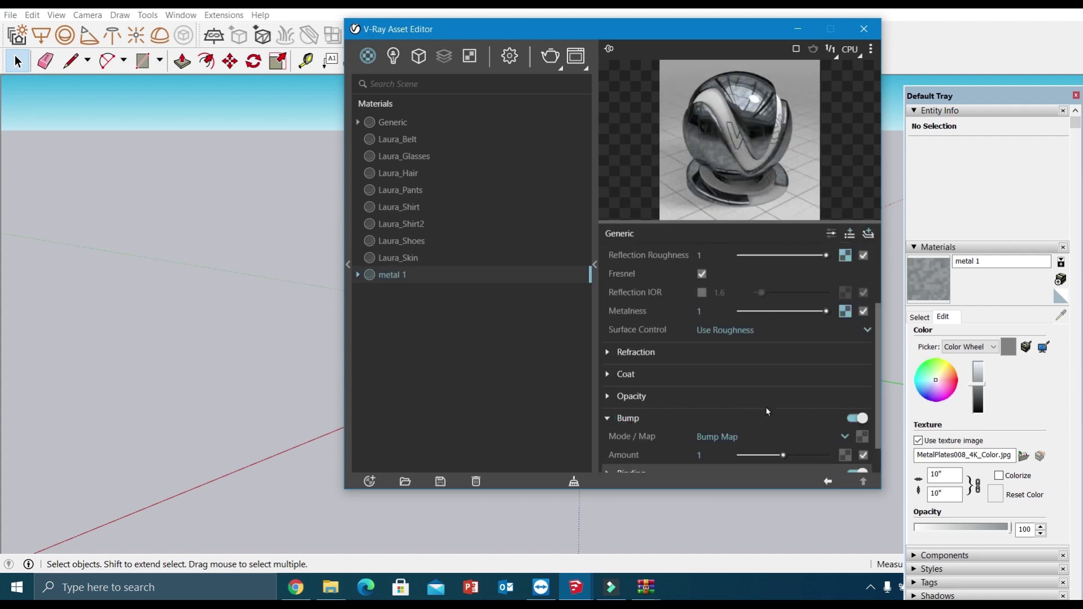
pyautogui.click(861, 438)
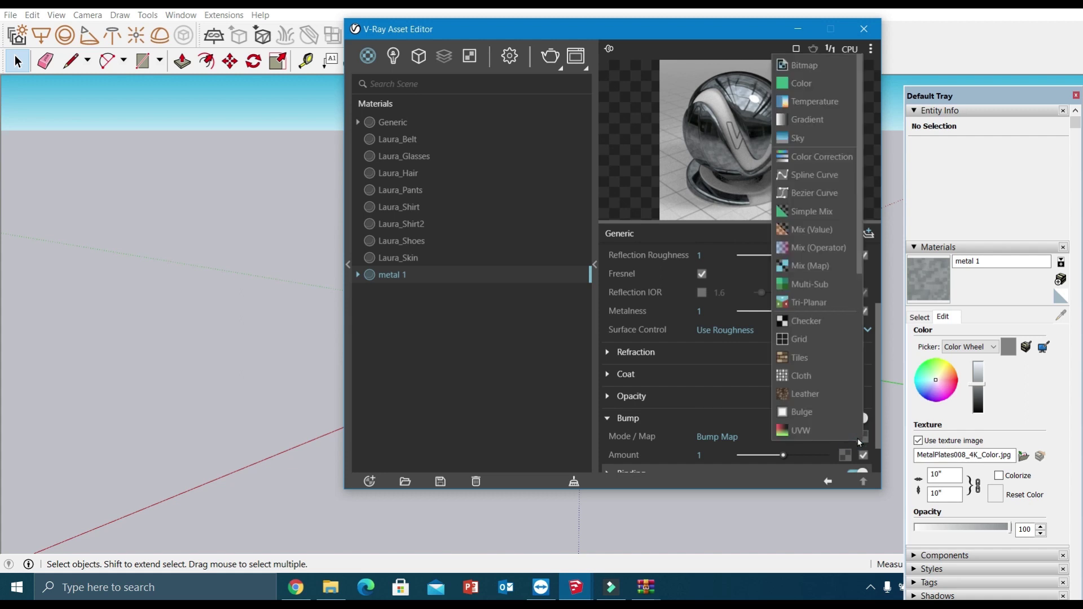
pyautogui.click(816, 66)
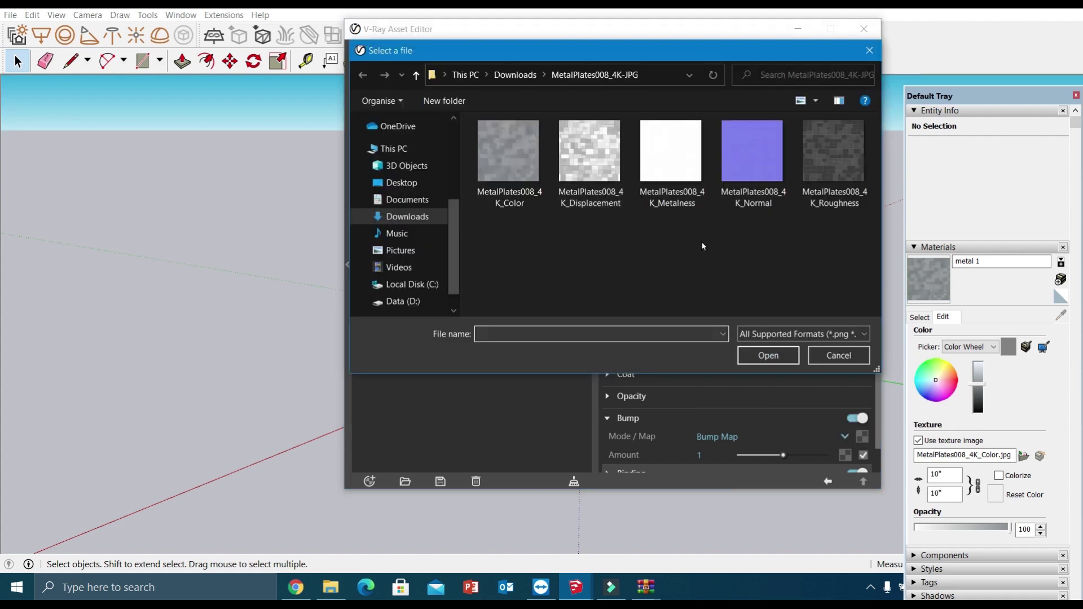
pyautogui.click(752, 169)
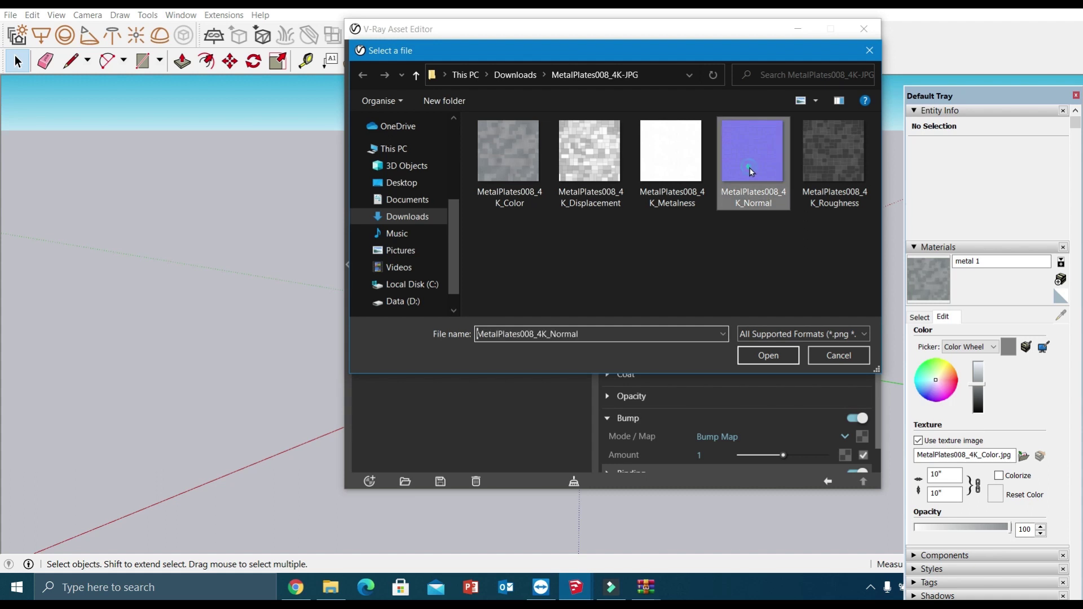
pyautogui.click(767, 356)
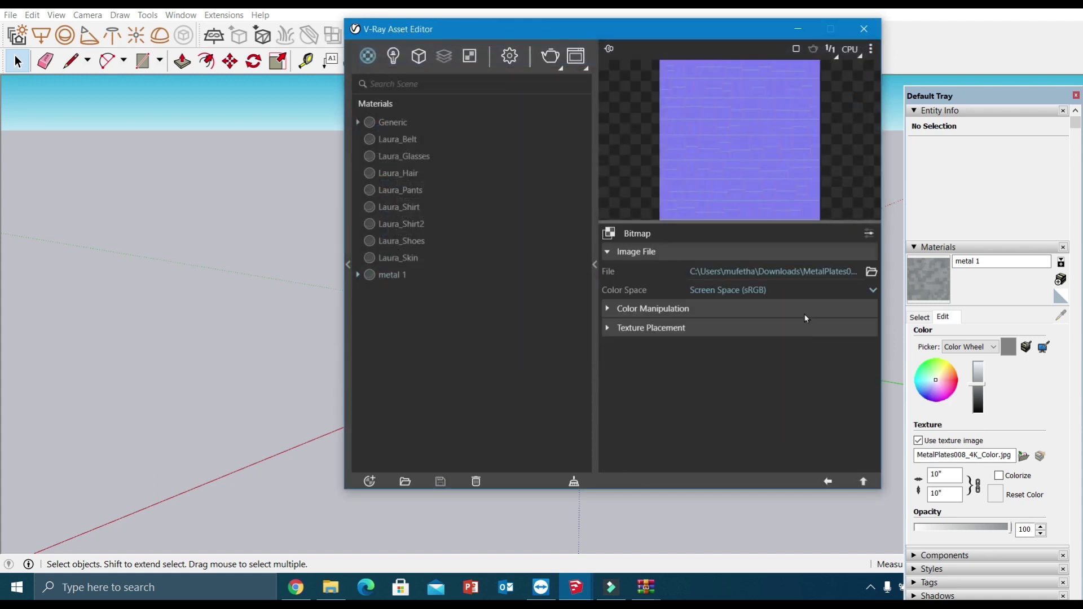
pyautogui.click(768, 289)
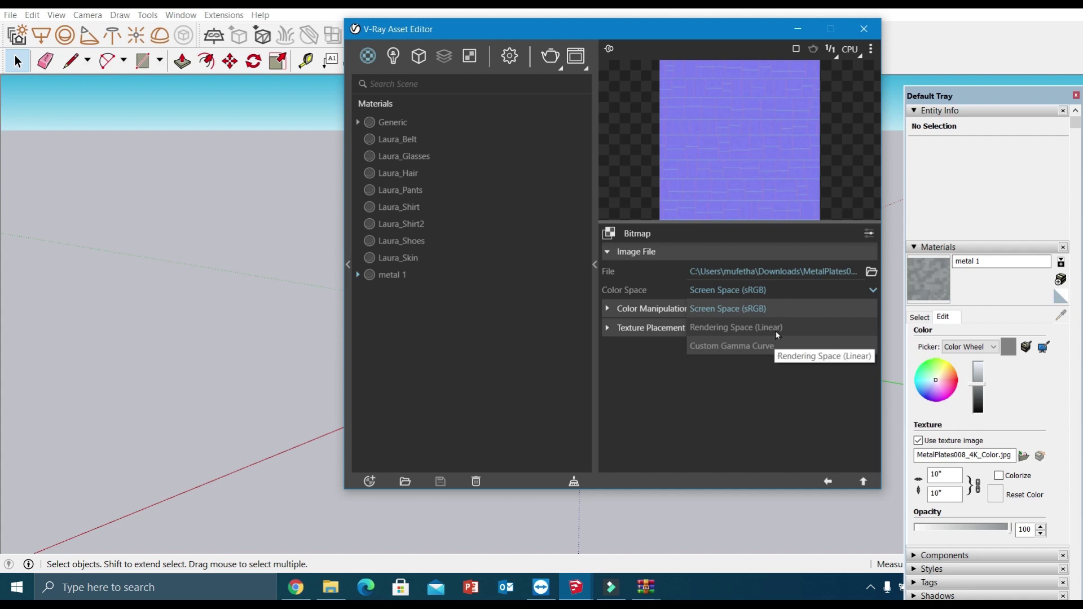
pyautogui.click(778, 335)
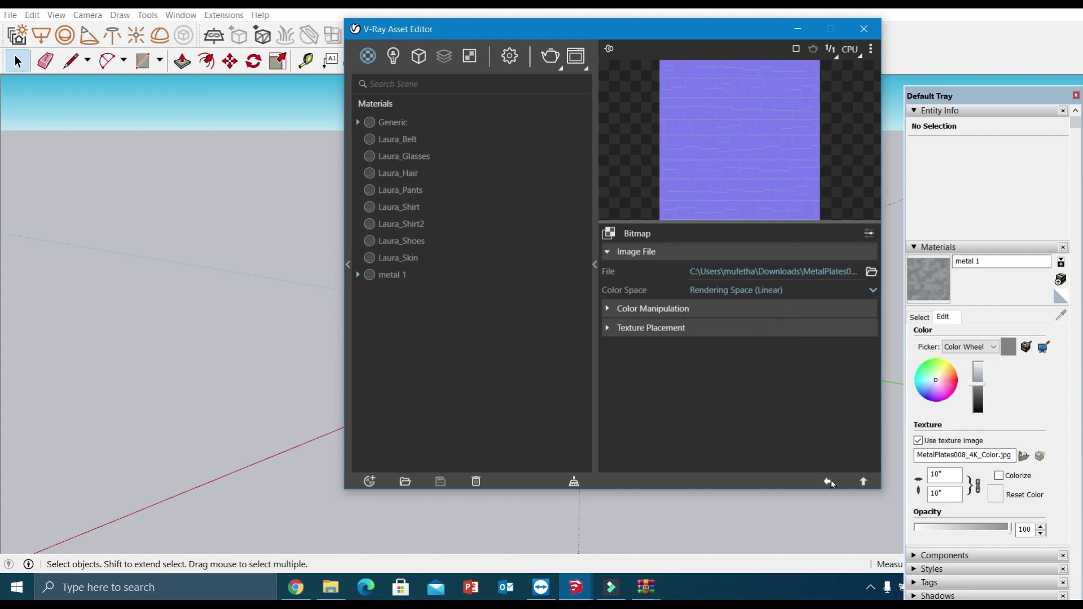
pyautogui.click(828, 483)
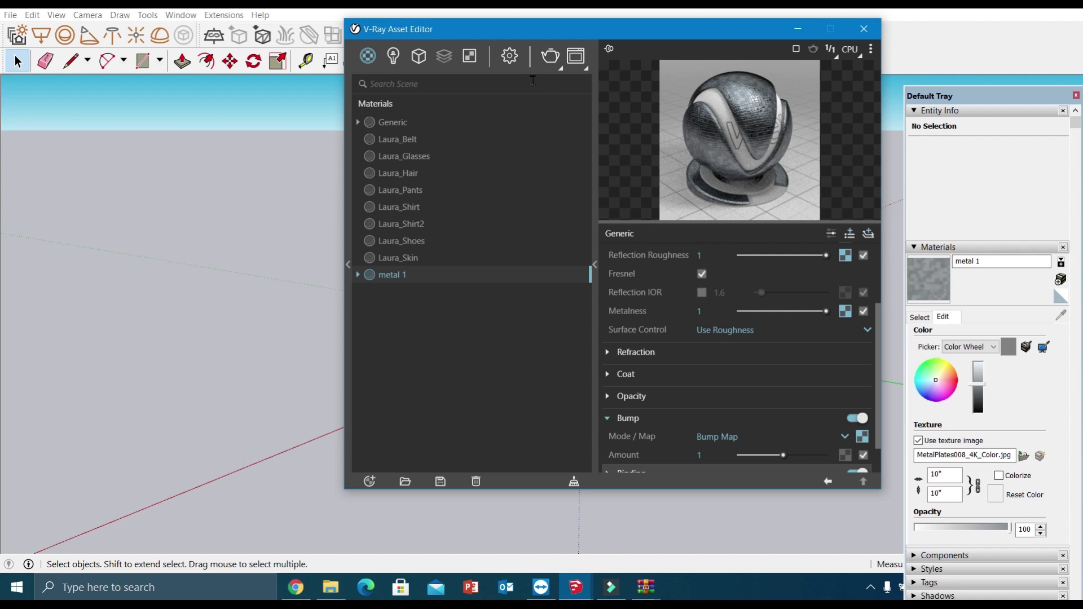
# Switch the asset list to Geometry and open the Displacement asset's parameters.
pyautogui.click(534, 30)
pyautogui.moveTo(534, 29); pyautogui.dragTo(465, 79)
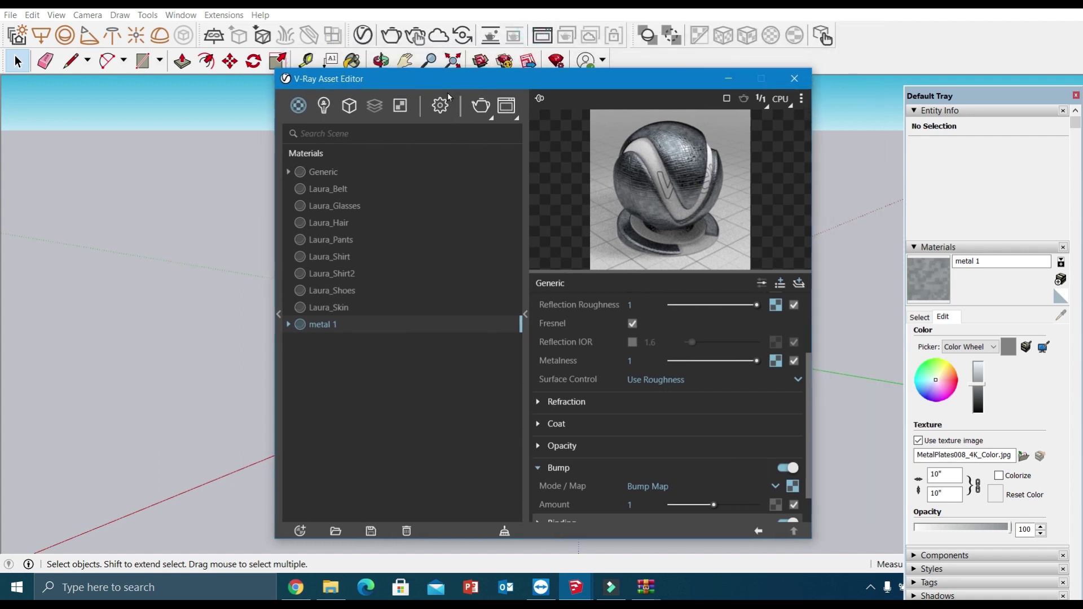
pyautogui.click(353, 110)
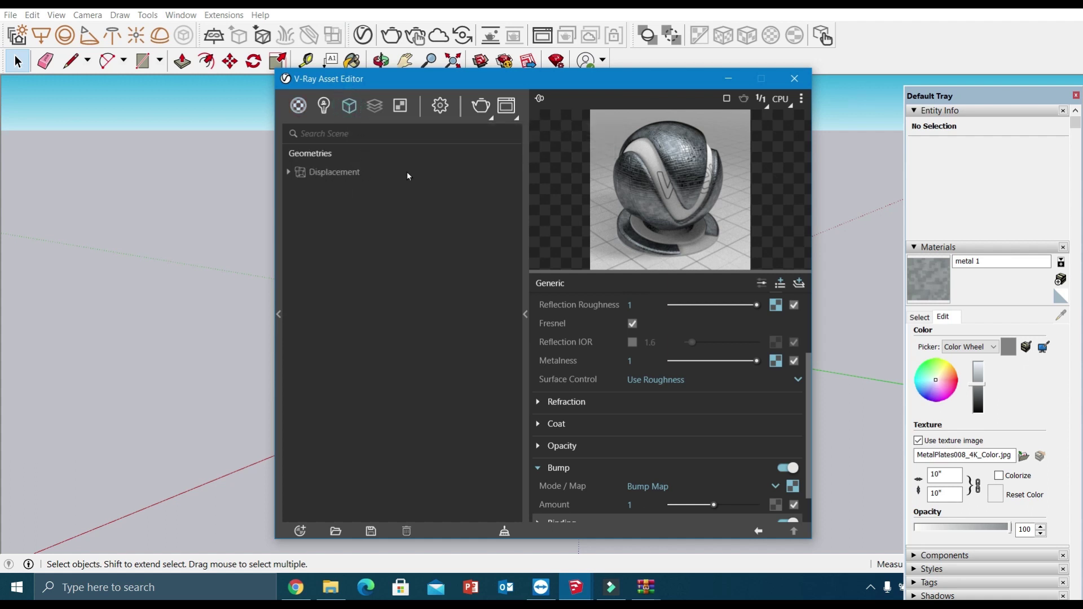
pyautogui.click(334, 173)
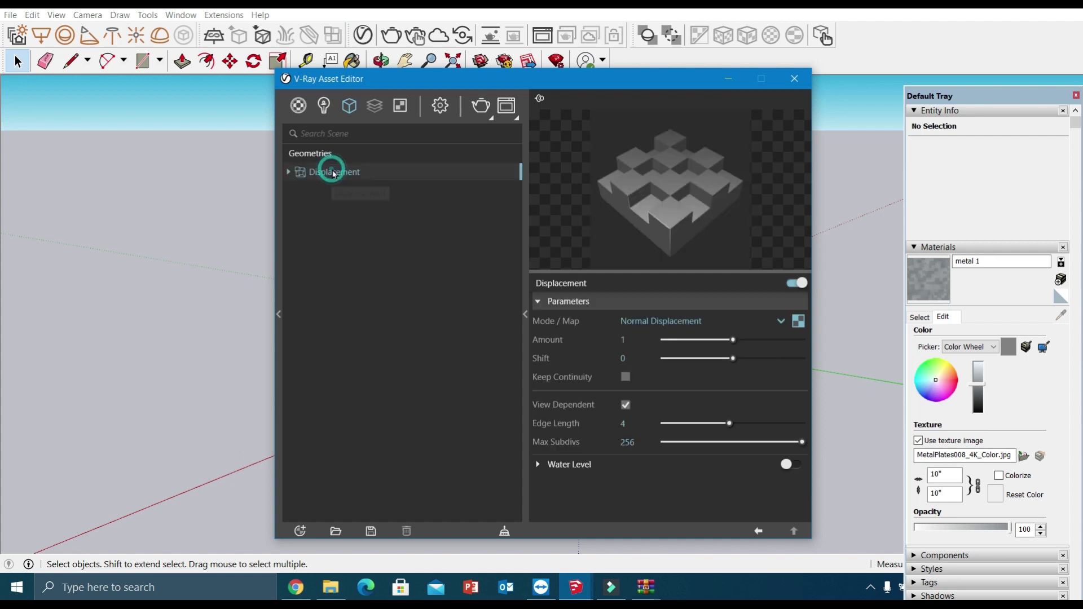
# Load MetalPlates008_4K_Displacement as the displacement map and return to metal 1's settings.
pyautogui.click(798, 322)
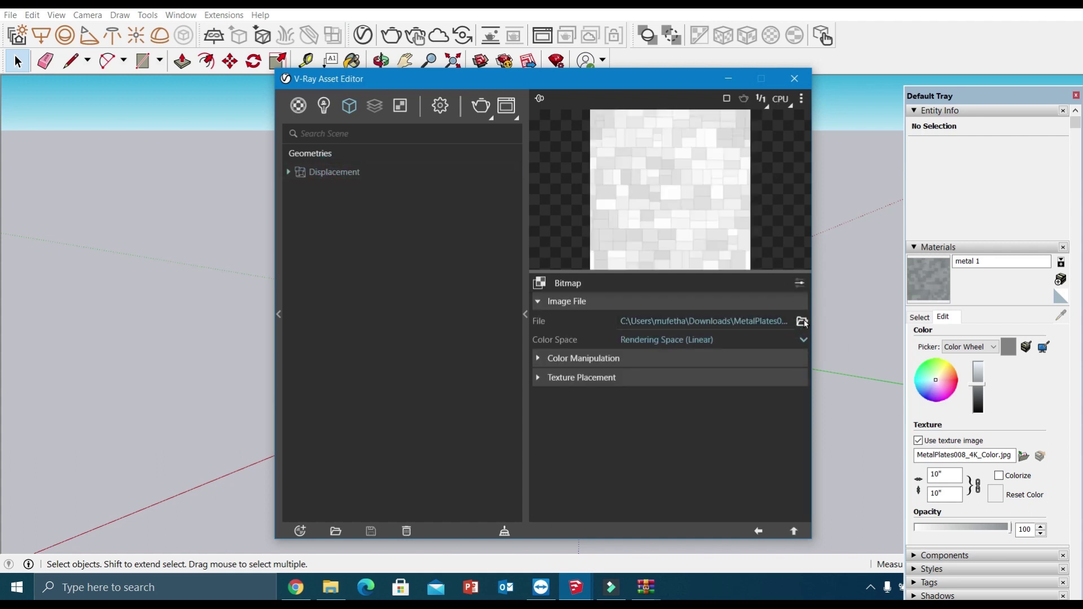
pyautogui.click(802, 322)
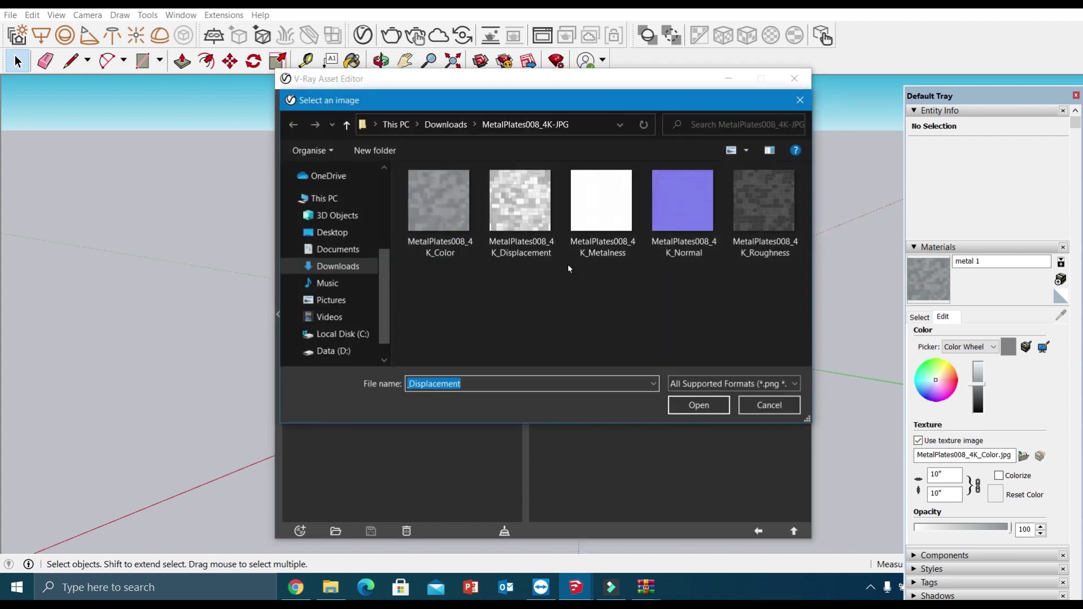
pyautogui.click(529, 211)
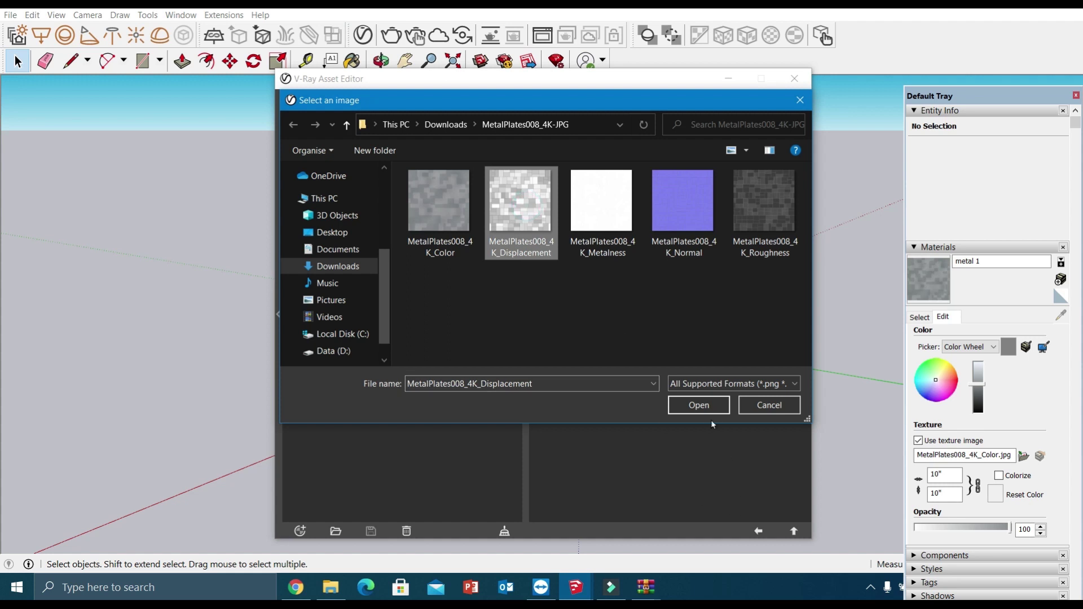
pyautogui.click(704, 406)
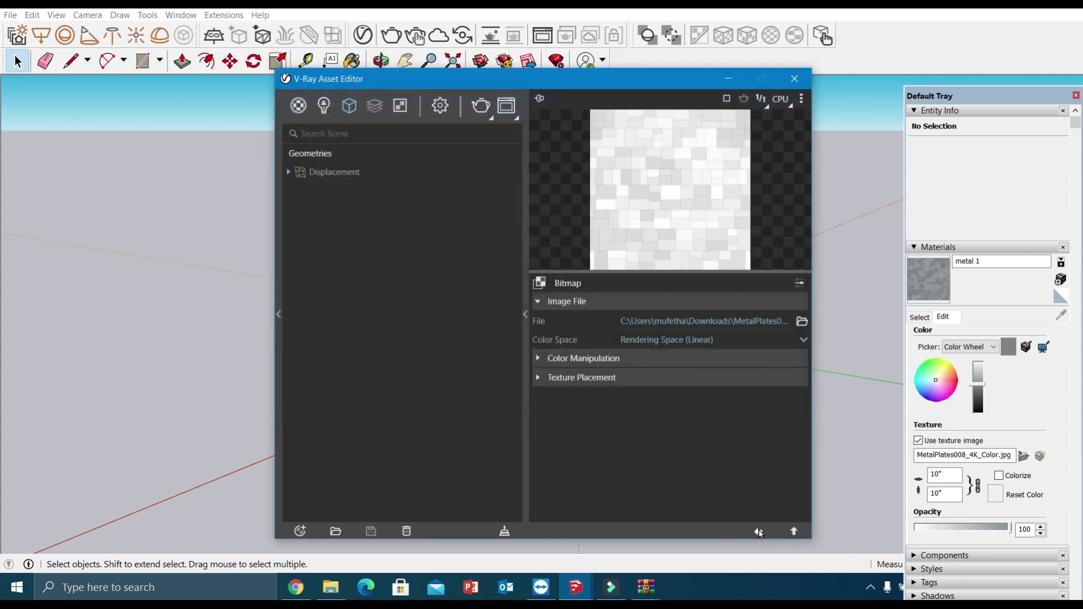
pyautogui.click(759, 532)
pyautogui.click(759, 532)
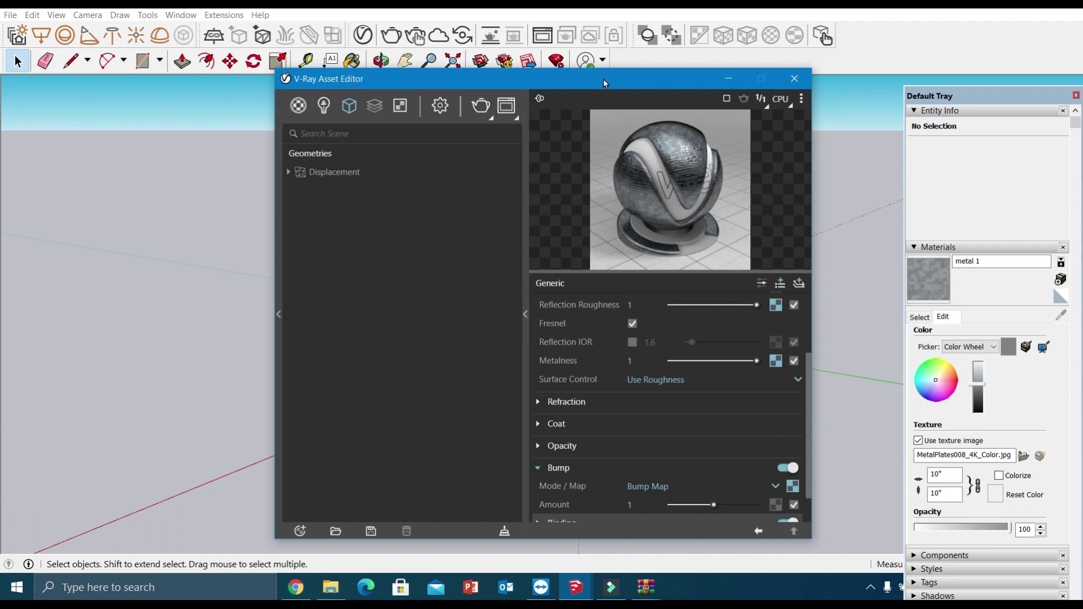
pyautogui.moveTo(601, 78); pyautogui.dragTo(480, 40)
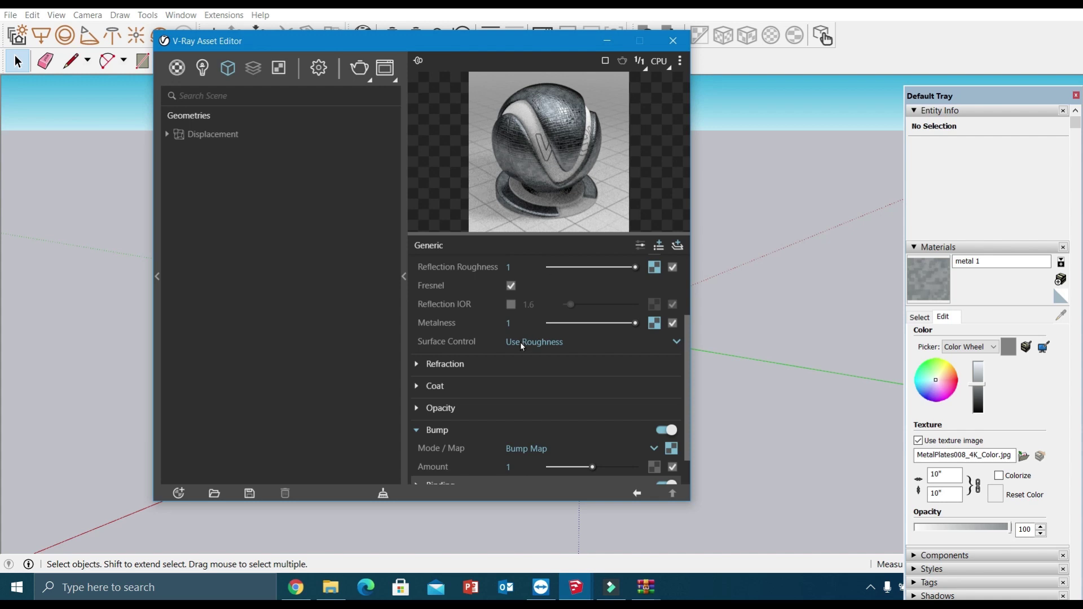
pyautogui.scroll(2, 553, 324)
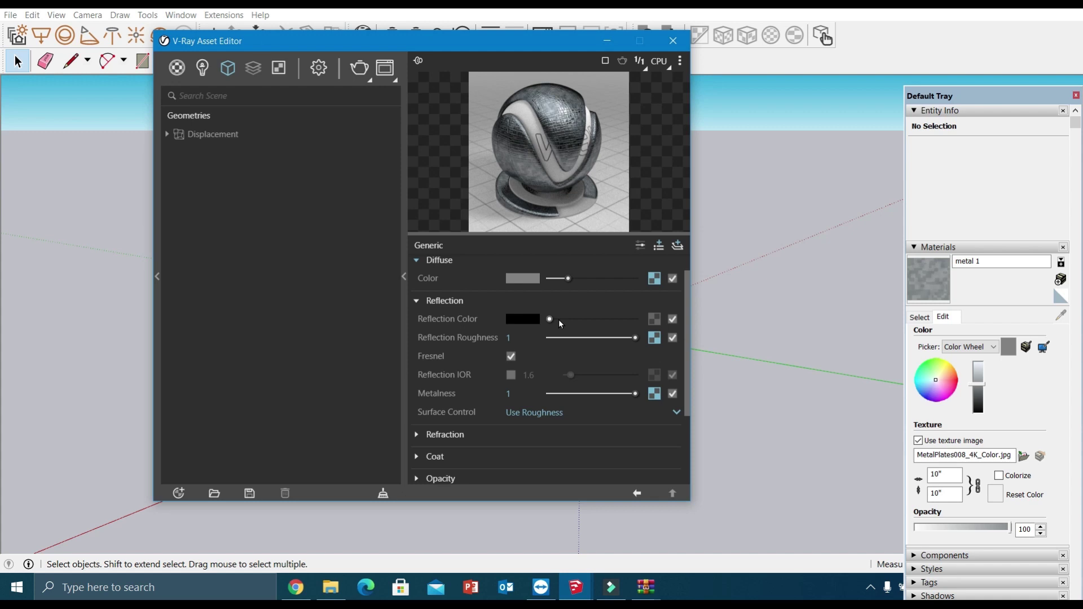
pyautogui.scroll(-2, 558, 320)
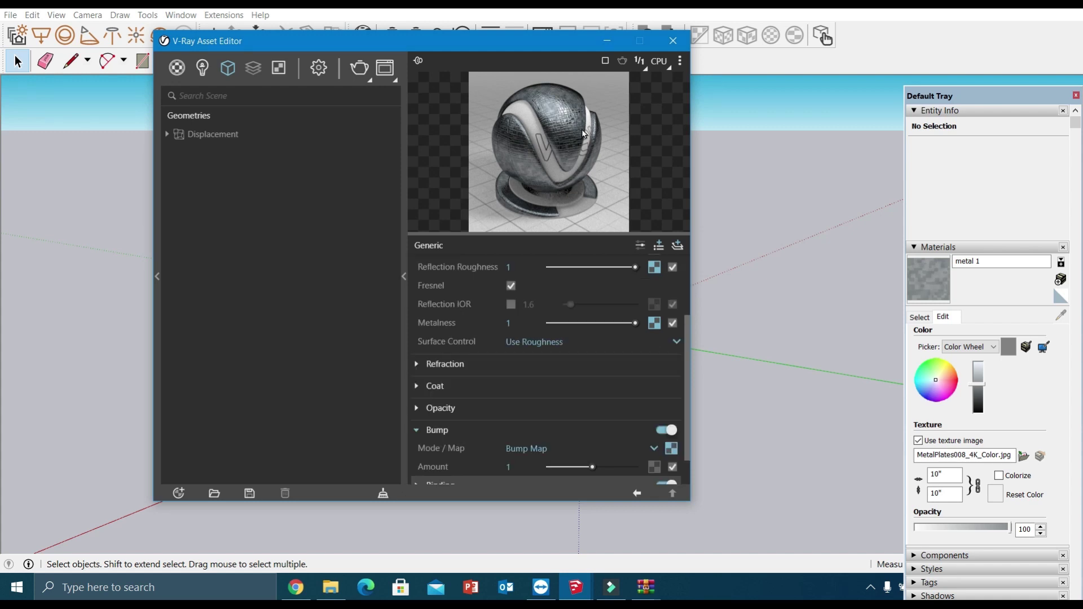
pyautogui.scroll(2, 503, 357)
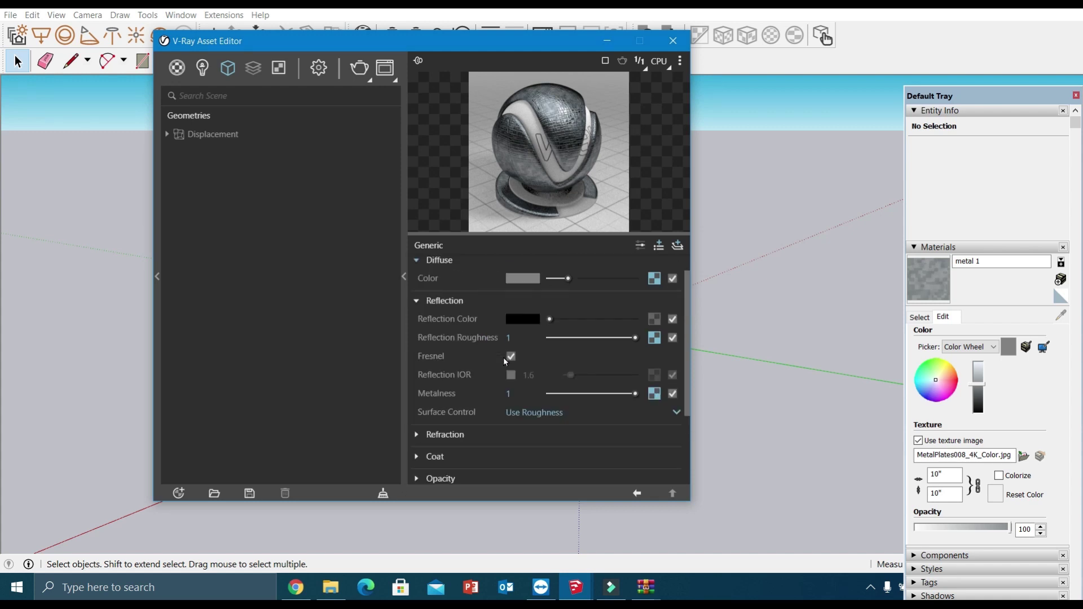
pyautogui.click(557, 318)
pyautogui.click(544, 319)
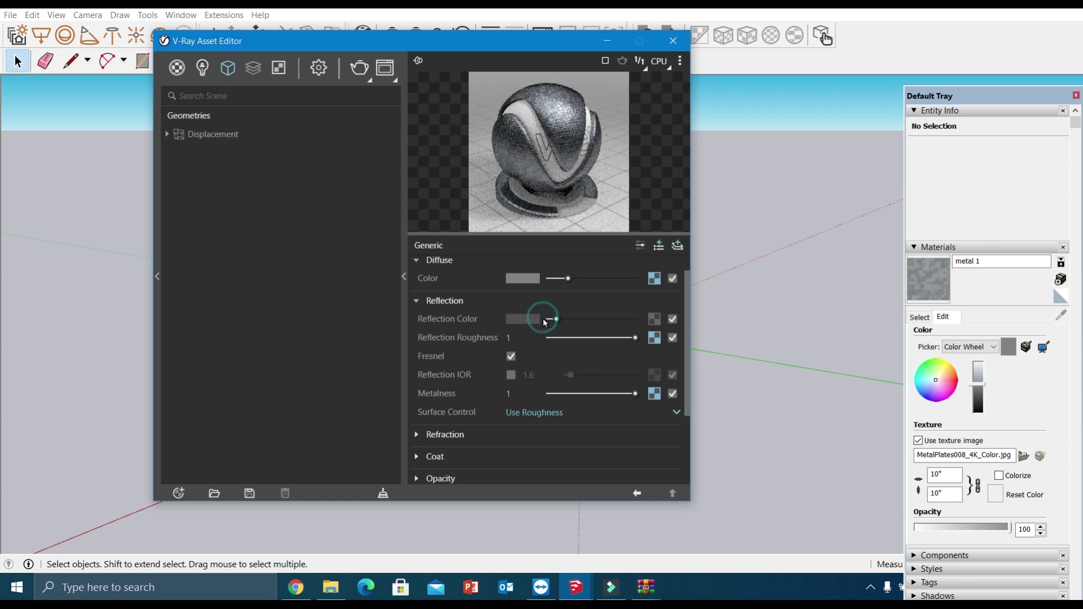